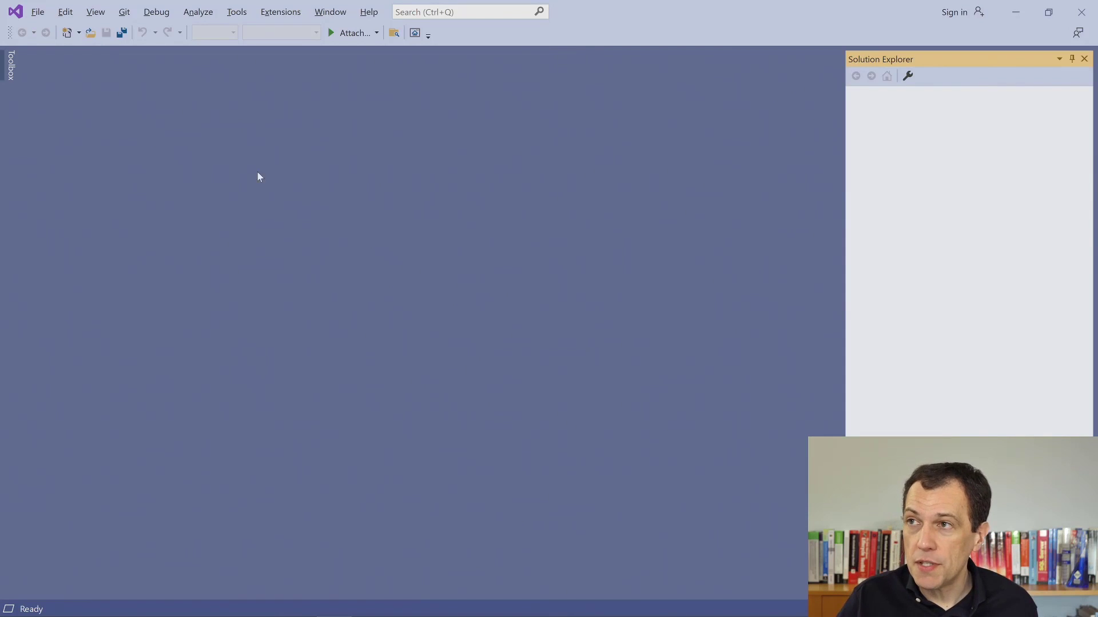
- Start a new project from the Analysis Services Tabular Project template, searching the templates for "analysi"
{"action": "left_click", "coordinate": [37, 12]}
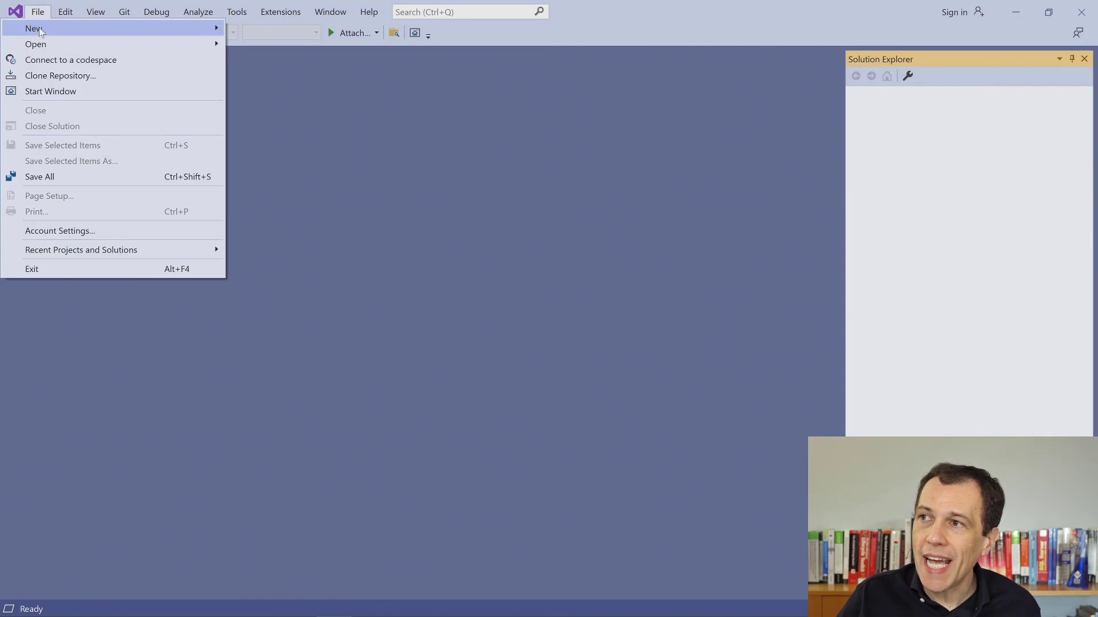
{"action": "mouse_move", "coordinate": [60, 29]}
{"action": "left_click", "coordinate": [271, 30]}
{"action": "left_click", "coordinate": [554, 116]}
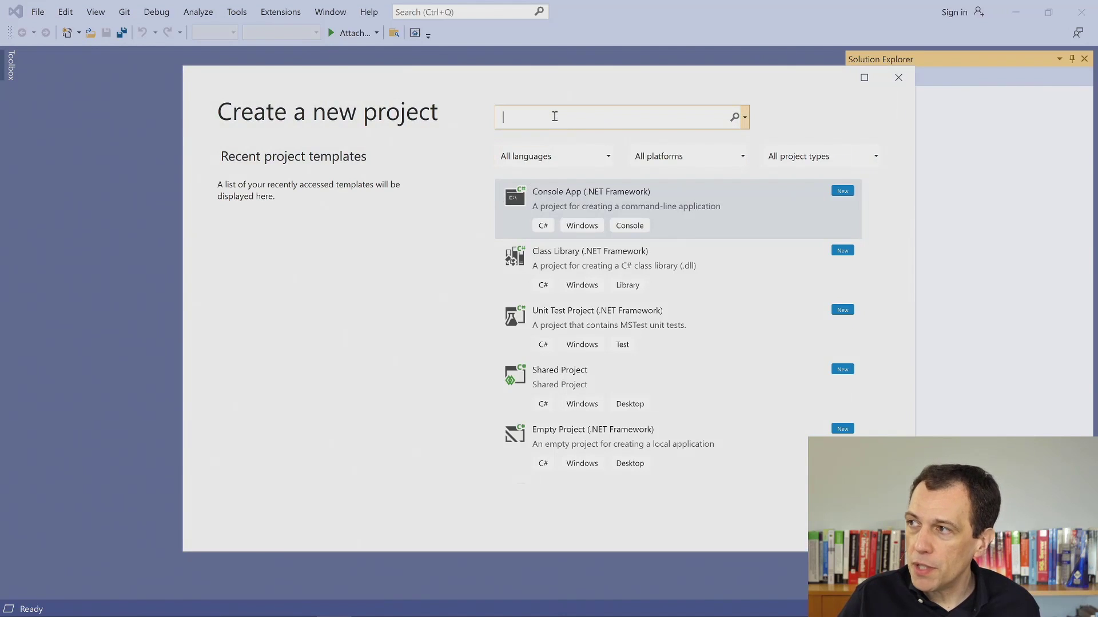
{"action": "type", "text": "analysi"}
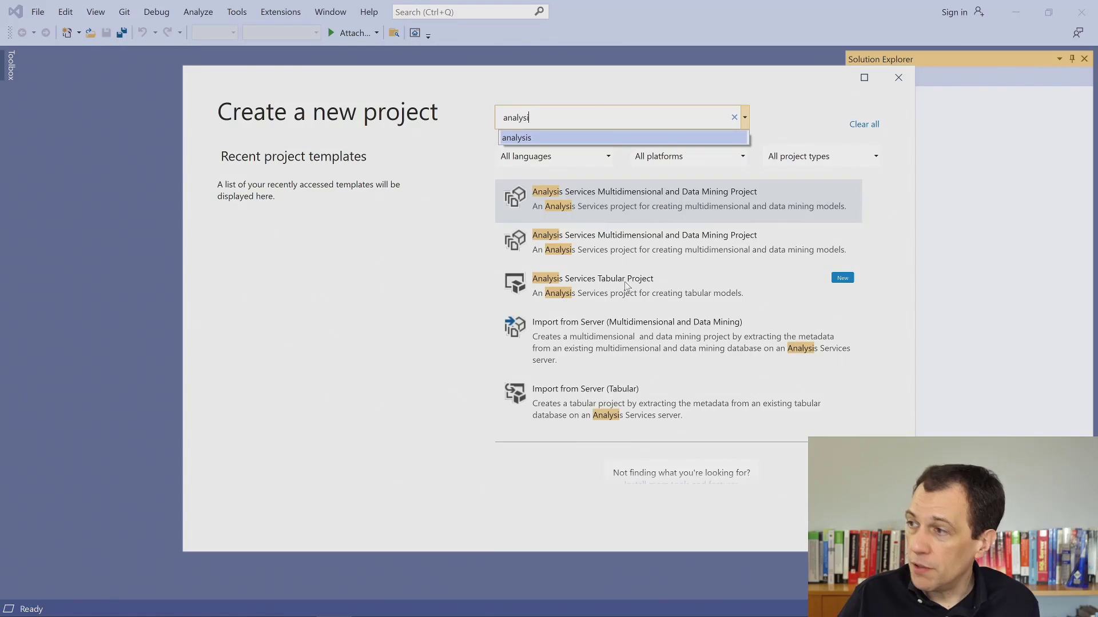
{"action": "left_click", "coordinate": [624, 285]}
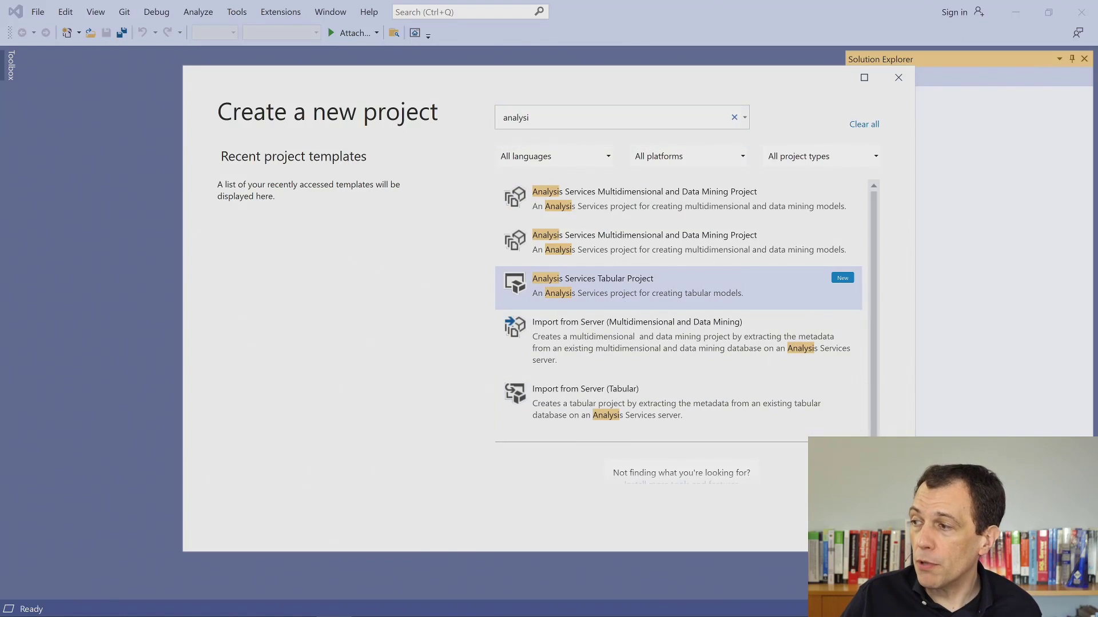
{"action": "left_click", "coordinate": [844, 510]}
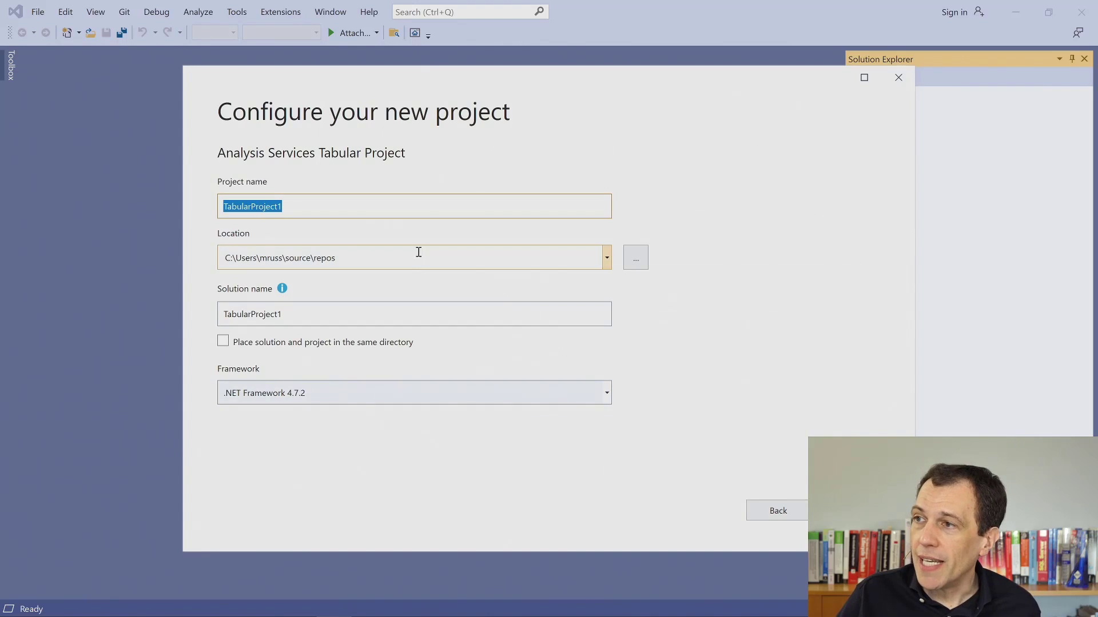
- Set the project location to C:\demo and create the project with its suggested name
{"action": "left_click", "coordinate": [367, 257]}
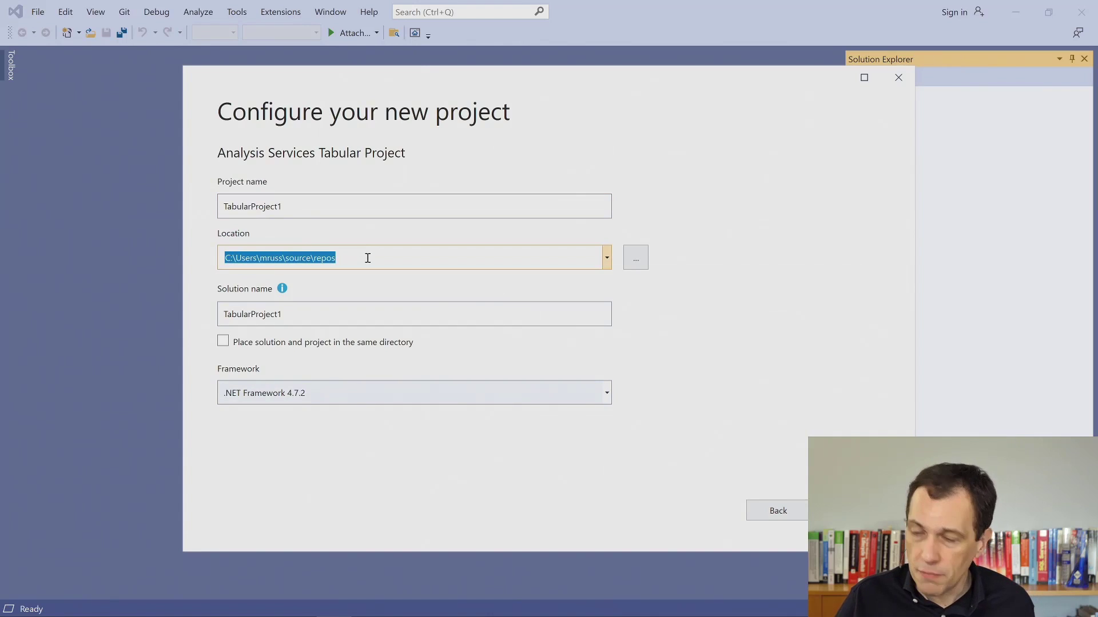
{"action": "type", "text": "C:\\sew"}
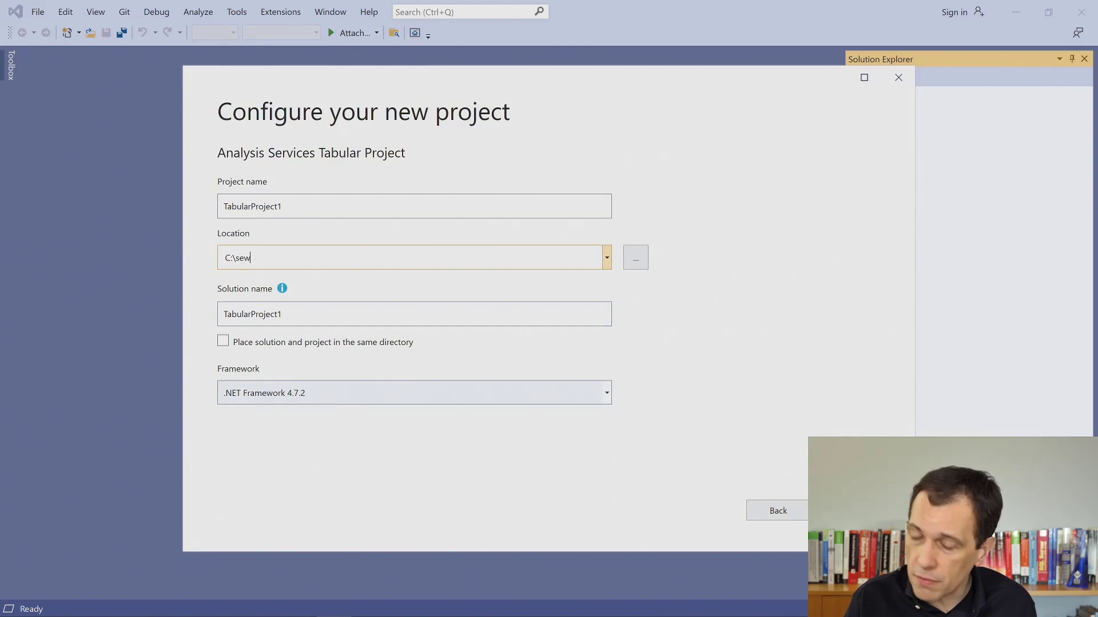
{"action": "key", "text": "BackSpace"}
{"action": "key", "text": "BackSpace"}
{"action": "type", "text": "demo"}
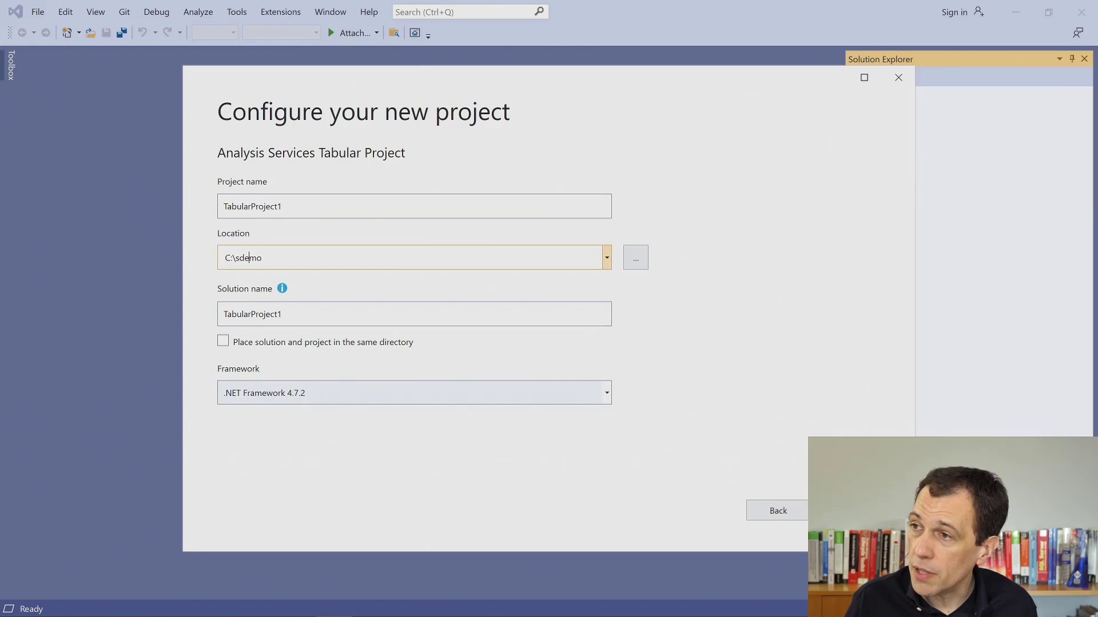
{"action": "key", "text": "Delete"}
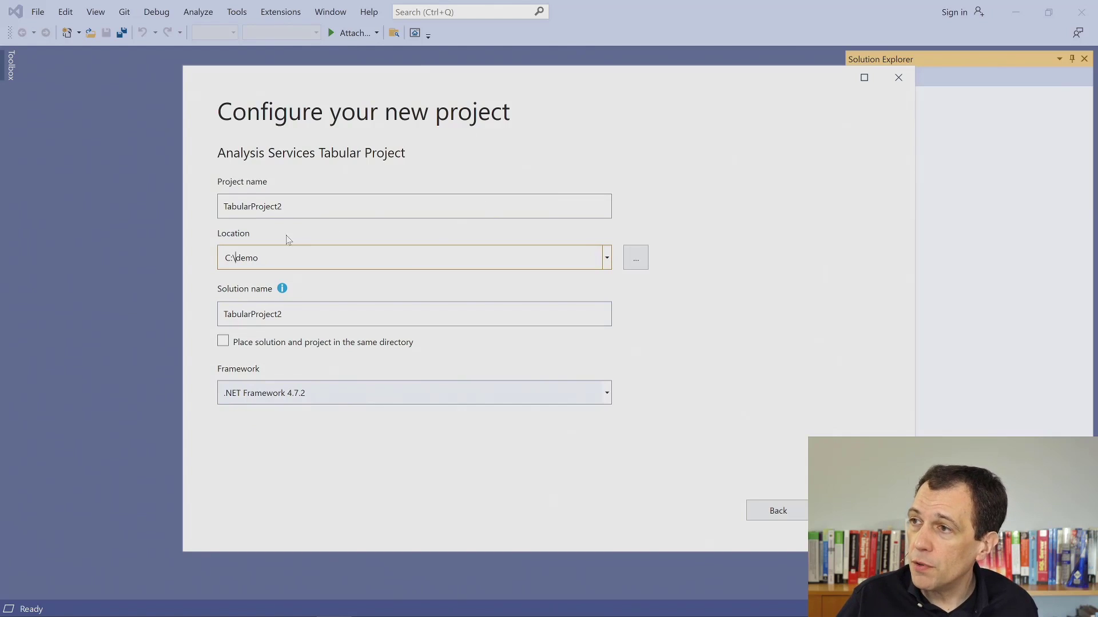
{"action": "left_click", "coordinate": [846, 511]}
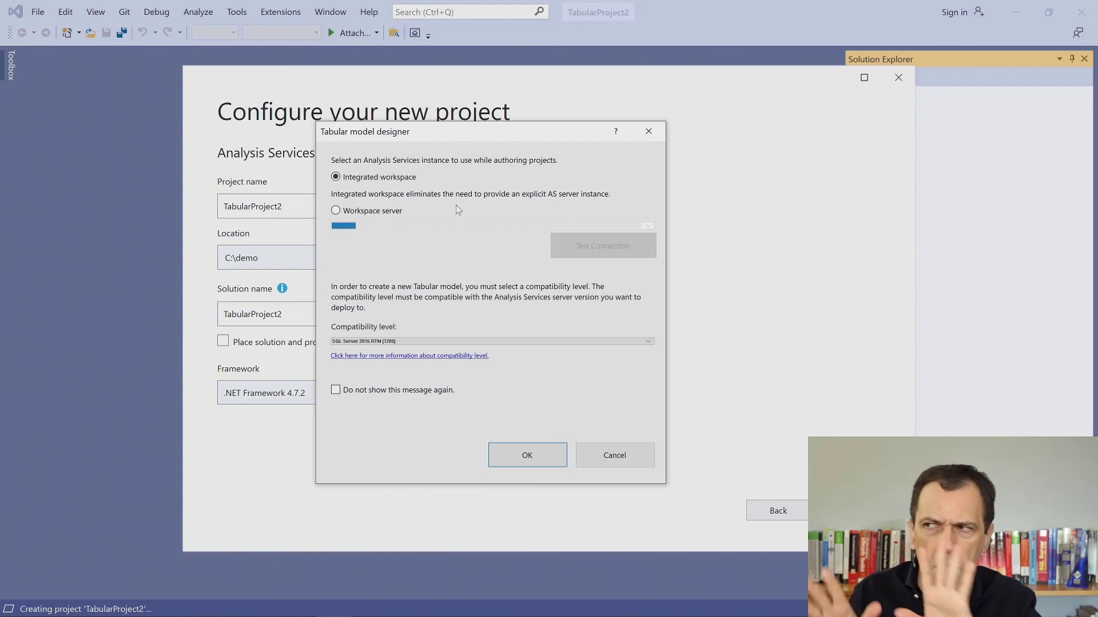
- Accept the integrated workspace and the SQL Server 2016 RTM (1200) compatibility level for the tabular model
{"action": "left_click", "coordinate": [529, 456]}
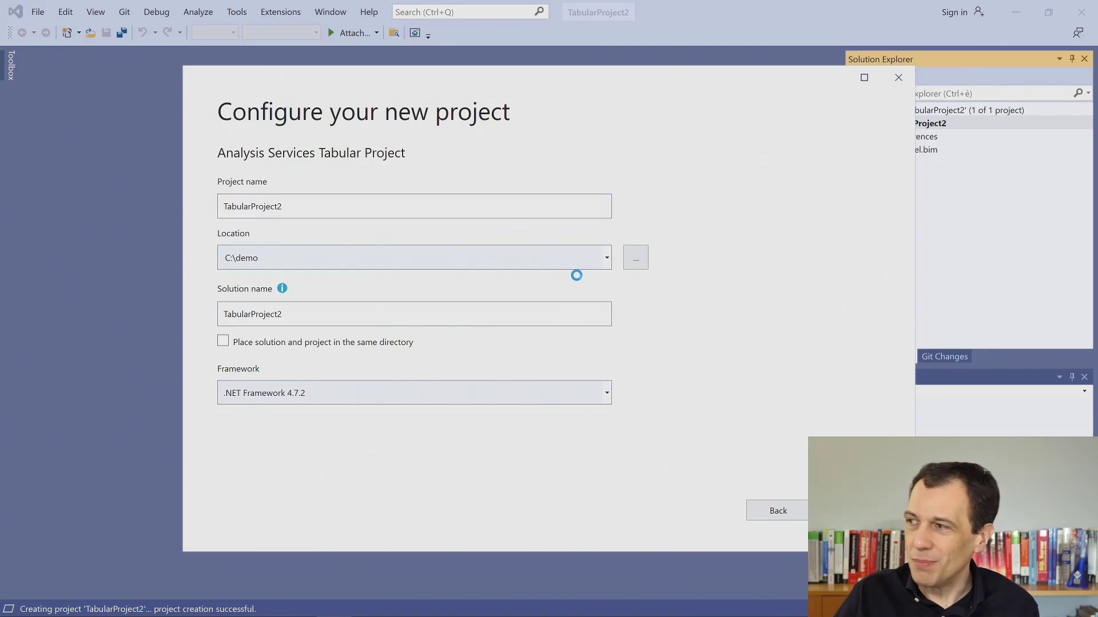
{"action": "key", "text": "alt+Tab"}
{"action": "left_click", "coordinate": [699, 220]}
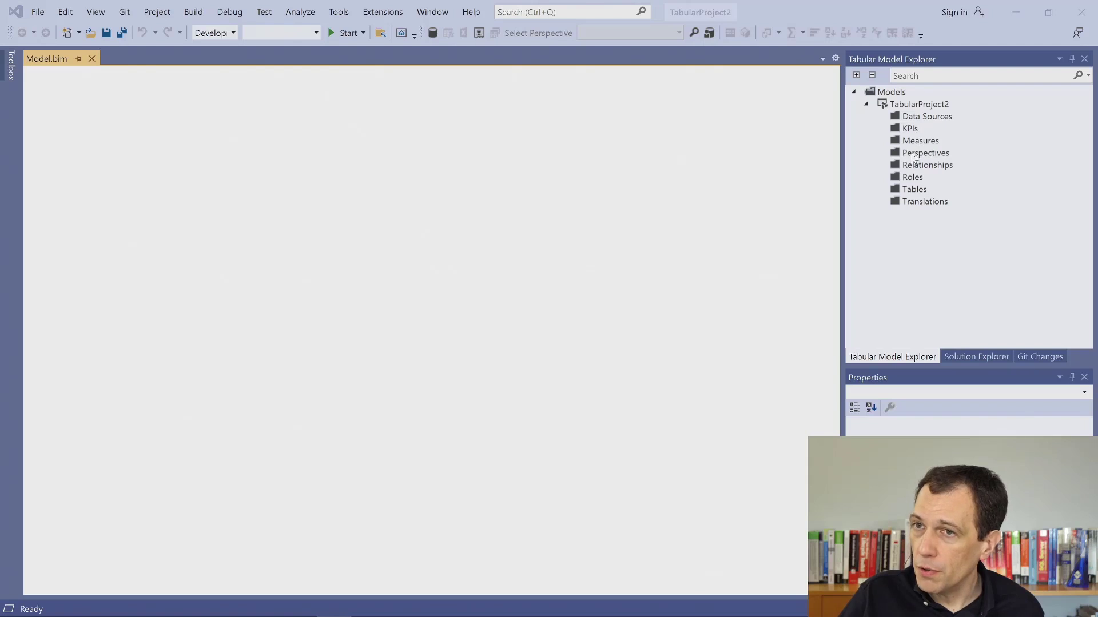
- Start a data import into the TabularProject2 model using Microsoft SQL Server as the source type
{"action": "left_click", "coordinate": [916, 108]}
{"action": "right_click", "coordinate": [916, 108]}
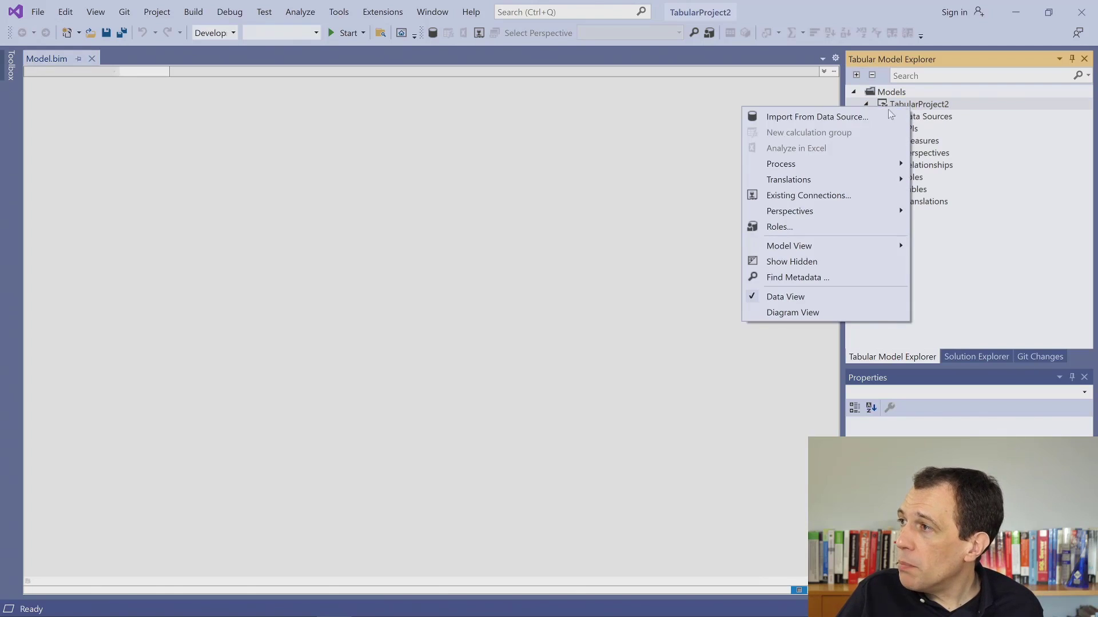
{"action": "left_click", "coordinate": [858, 122]}
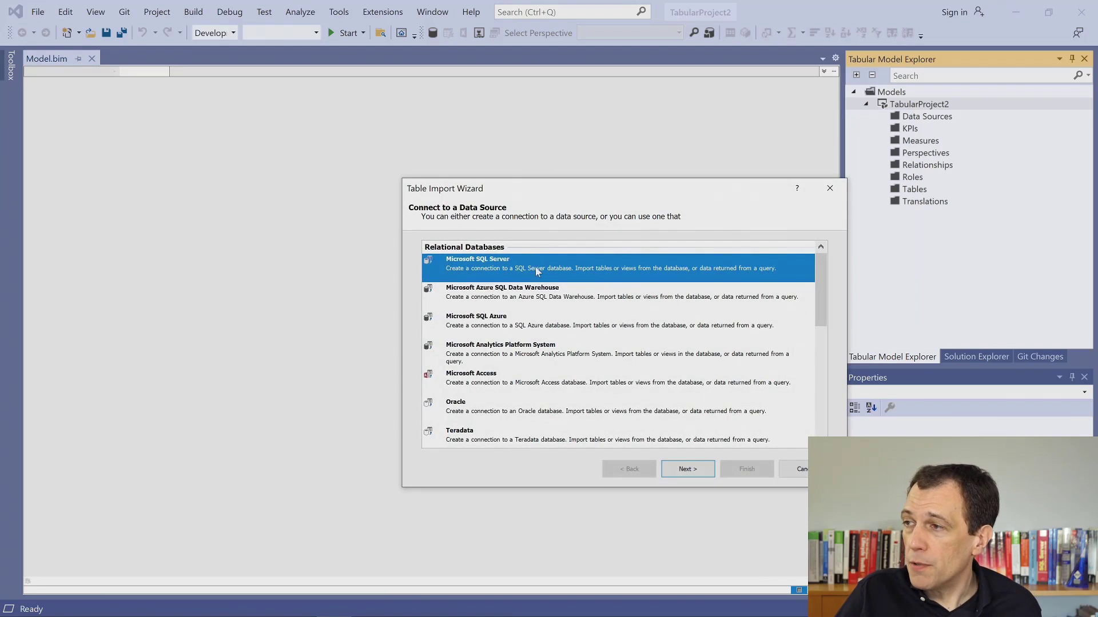
{"action": "left_click", "coordinate": [688, 468]}
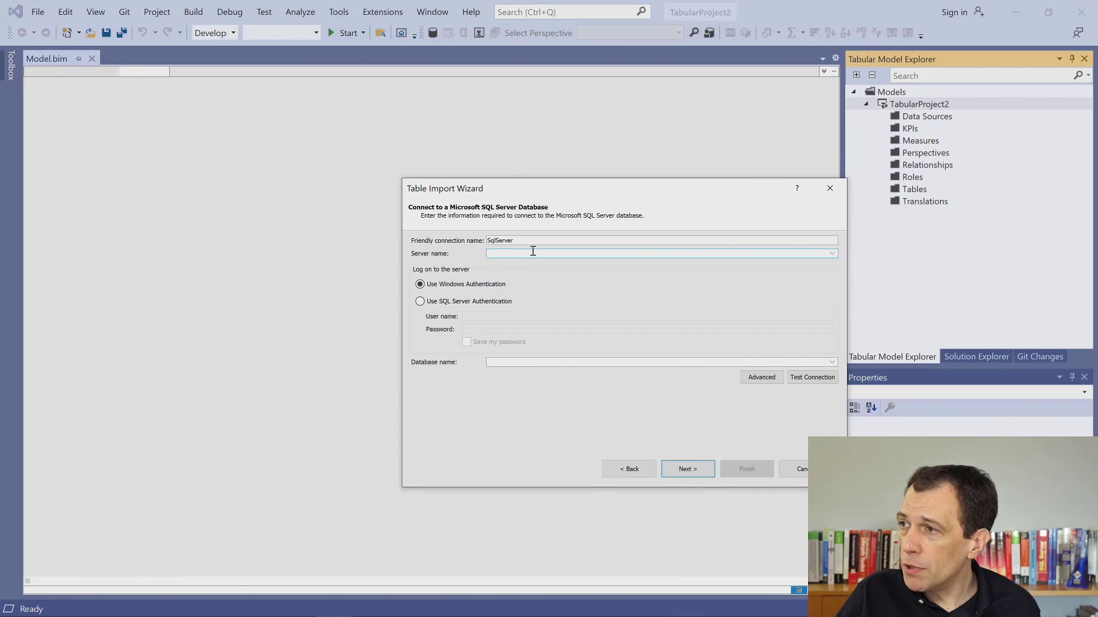
- Connect to the Demo server with Windows authentication and choose the ContosoRetailDW database
{"action": "type", "text": "d"}
{"action": "type", "text": "Dem"}
{"action": "left_click", "coordinate": [659, 362]}
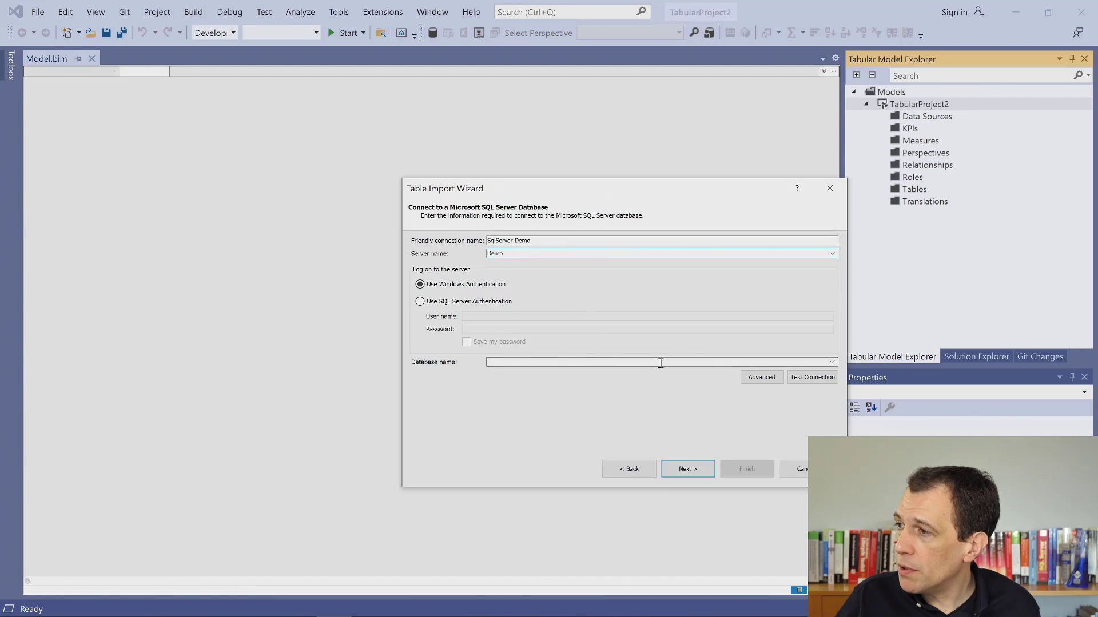
{"action": "left_click", "coordinate": [832, 362]}
{"action": "left_click", "coordinate": [532, 379]}
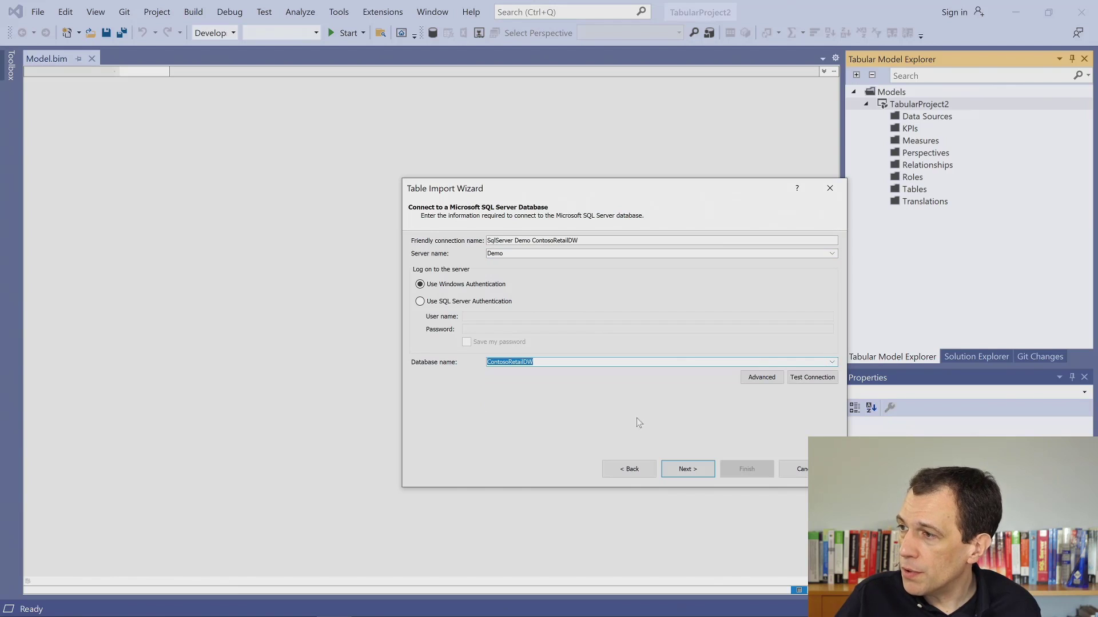
{"action": "left_click", "coordinate": [686, 469]}
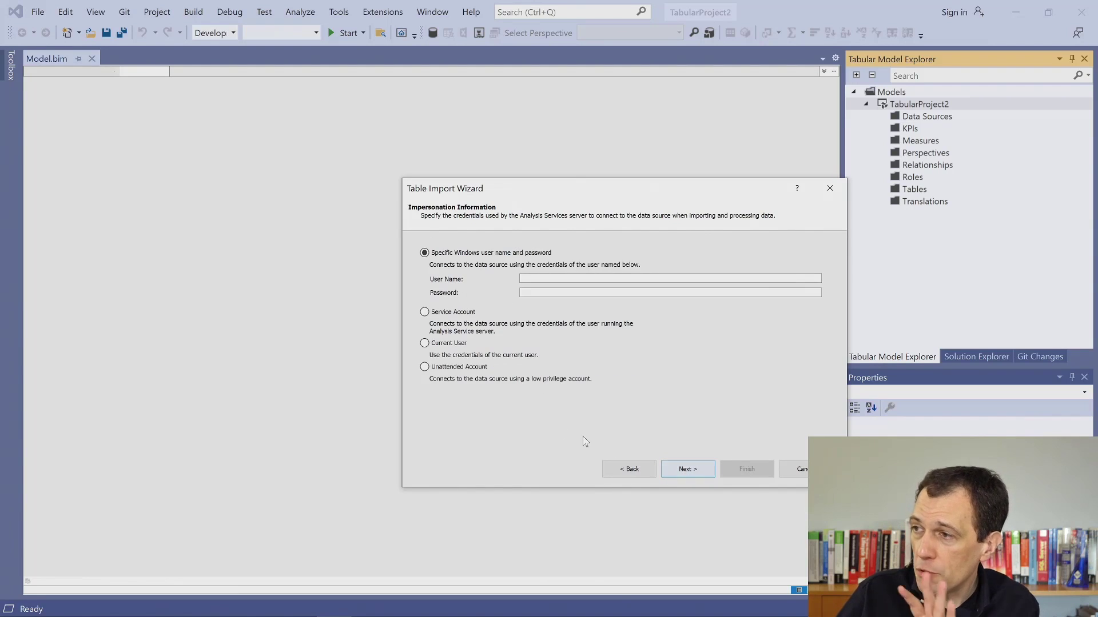
- Use the Service Account for impersonation and choose to import from a list of tables and views
{"action": "left_click", "coordinate": [453, 312]}
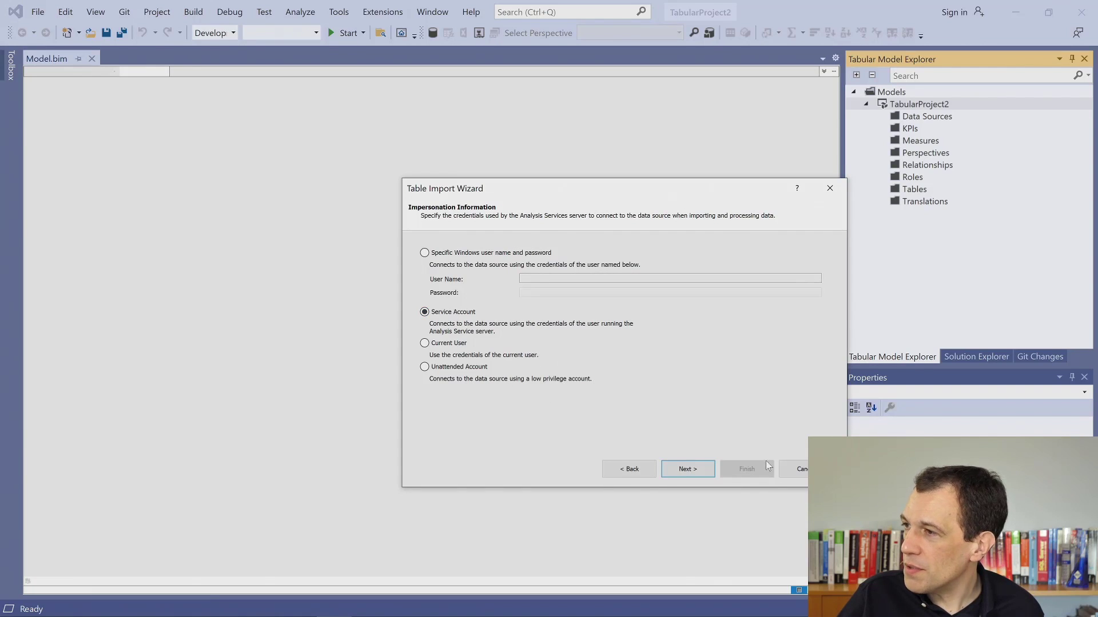
{"action": "left_click", "coordinate": [688, 469]}
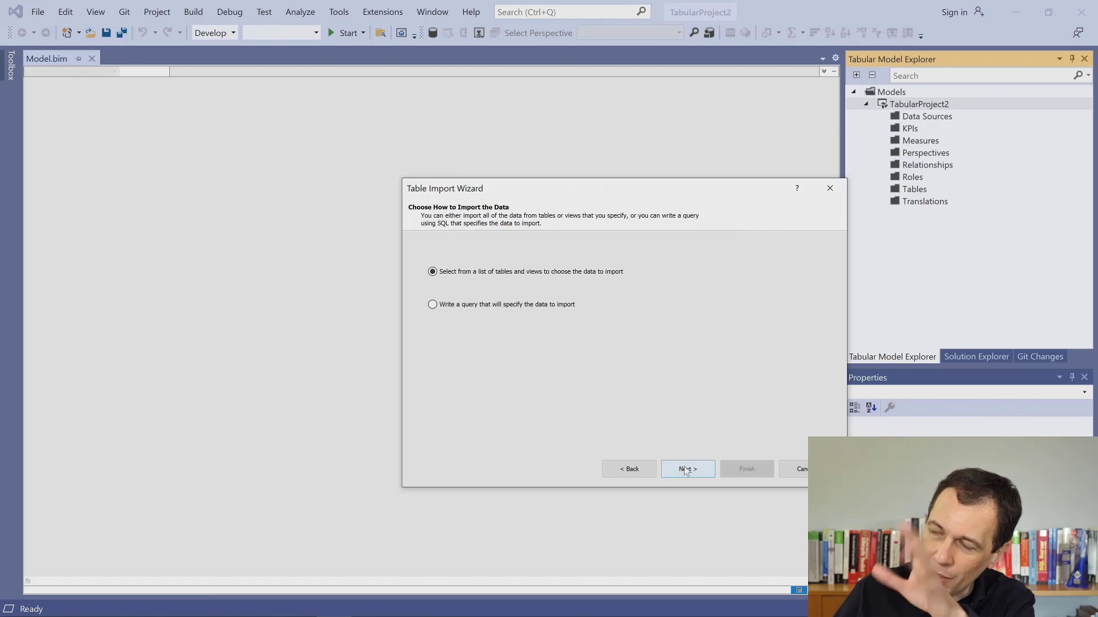
{"action": "left_click", "coordinate": [686, 470]}
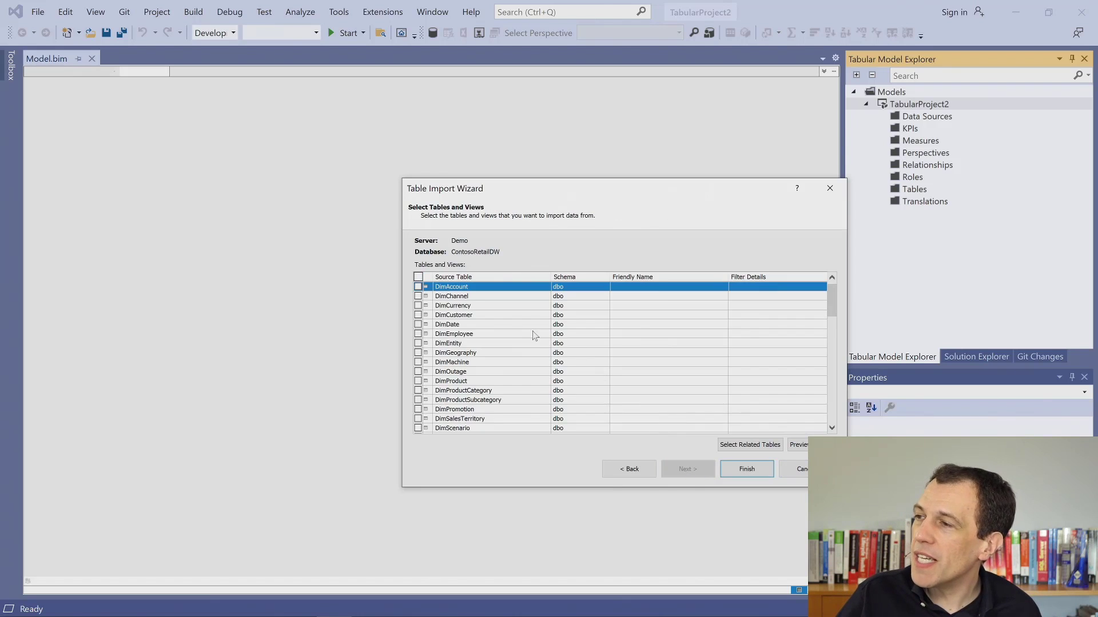
- Import the Sales, Product and Date tables of the DaxBook schema and view the imported table data
{"action": "scroll", "coordinate": [492, 352], "scroll_direction": "down", "scroll_amount": 8}
{"action": "scroll", "coordinate": [492, 354], "scroll_direction": "down", "scroll_amount": 10}
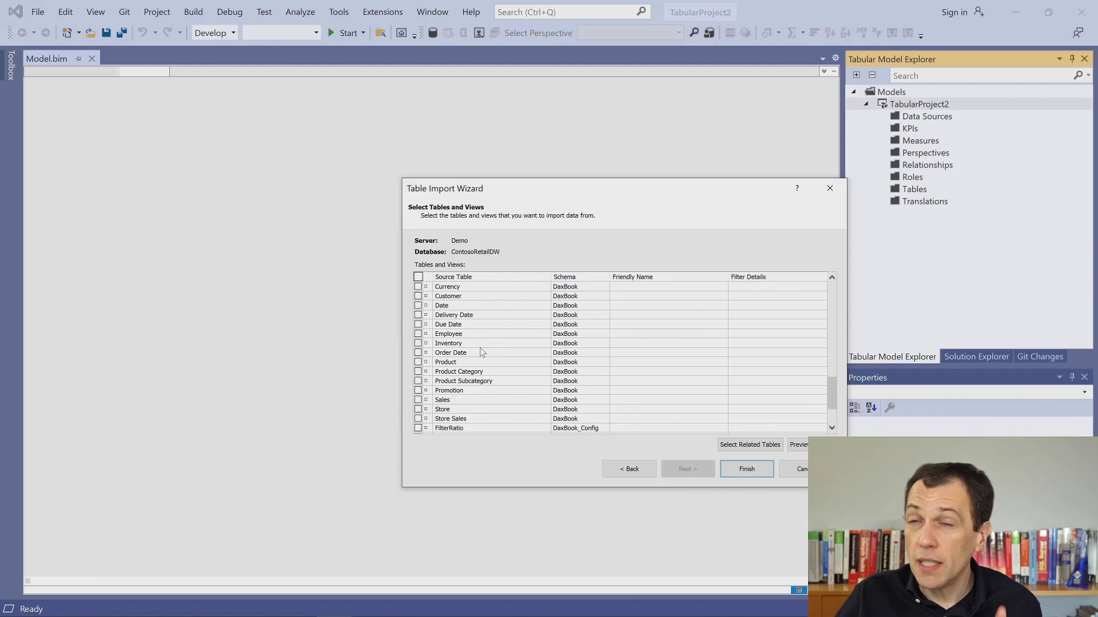
{"action": "left_click", "coordinate": [418, 400]}
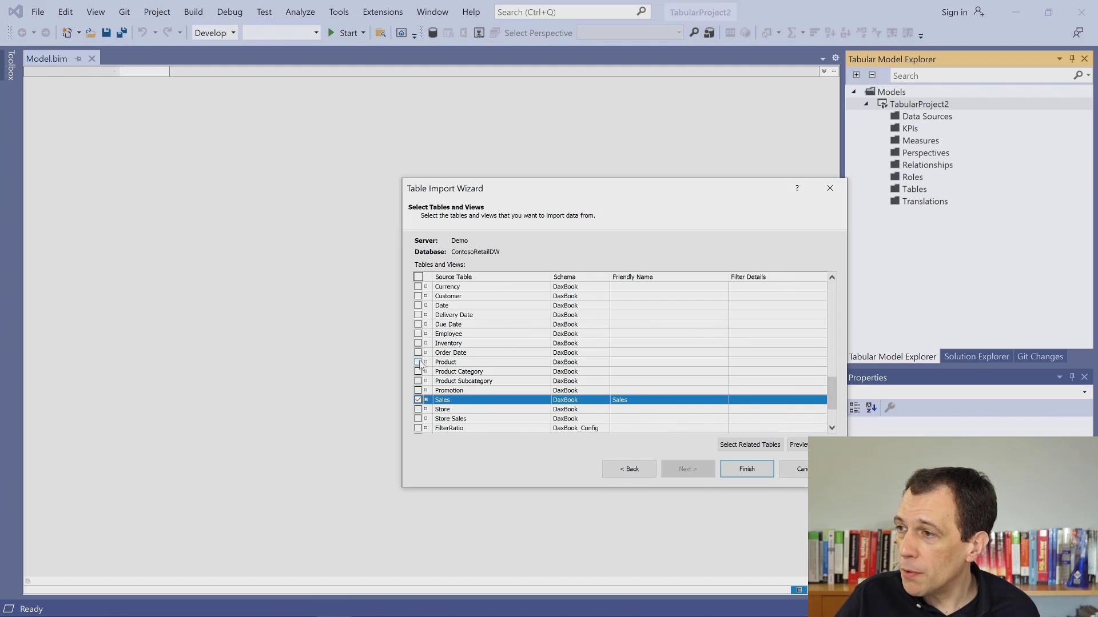
{"action": "left_click", "coordinate": [418, 363]}
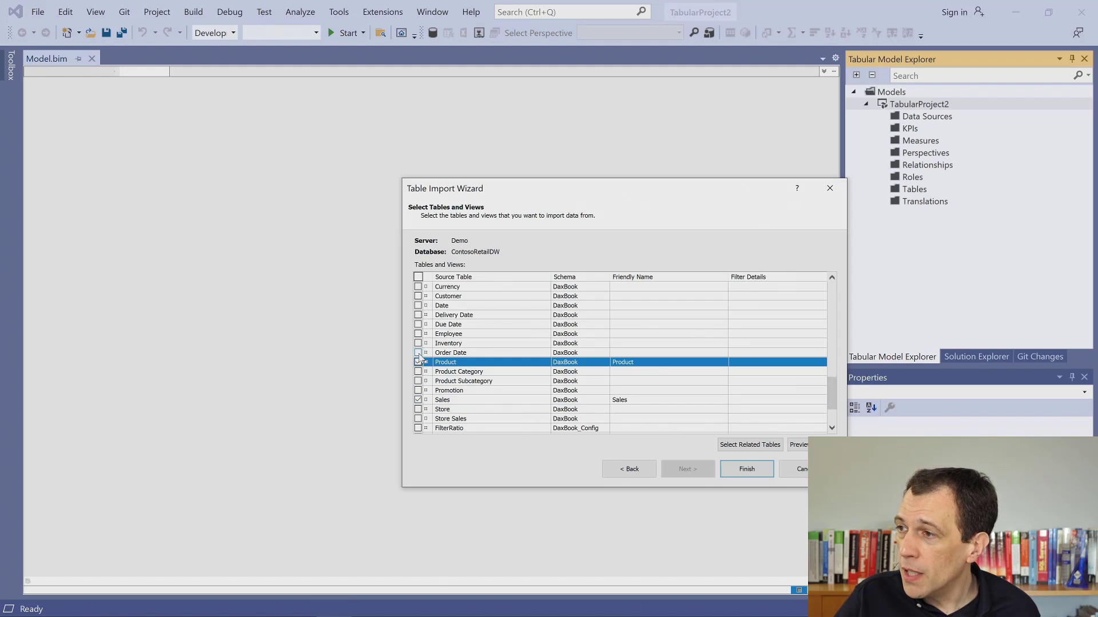
{"action": "left_click", "coordinate": [418, 306]}
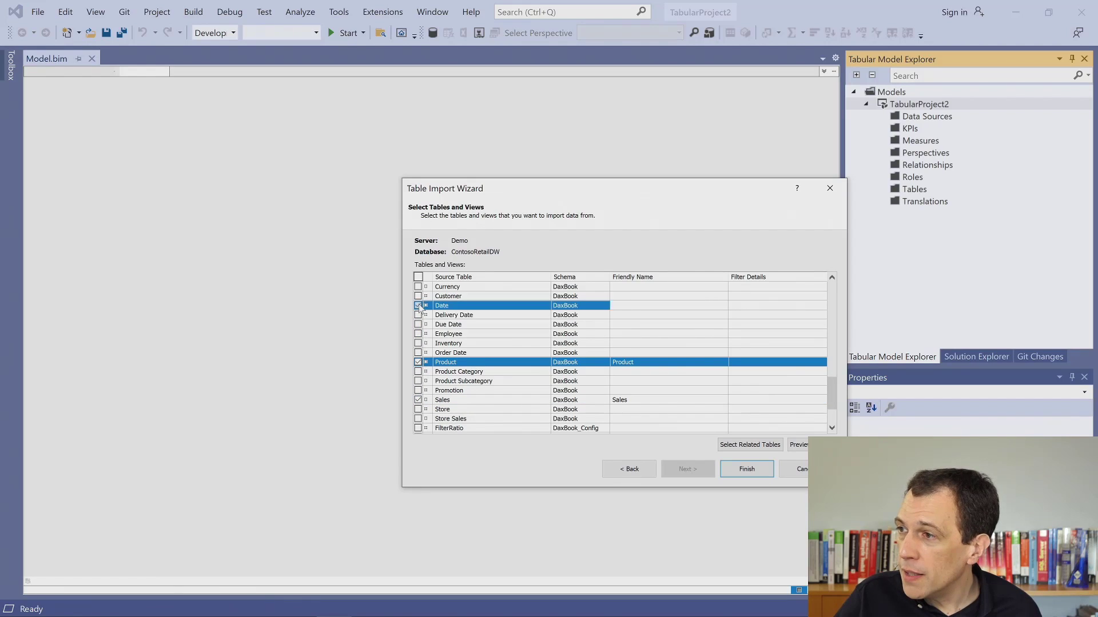
{"action": "left_click", "coordinate": [746, 470]}
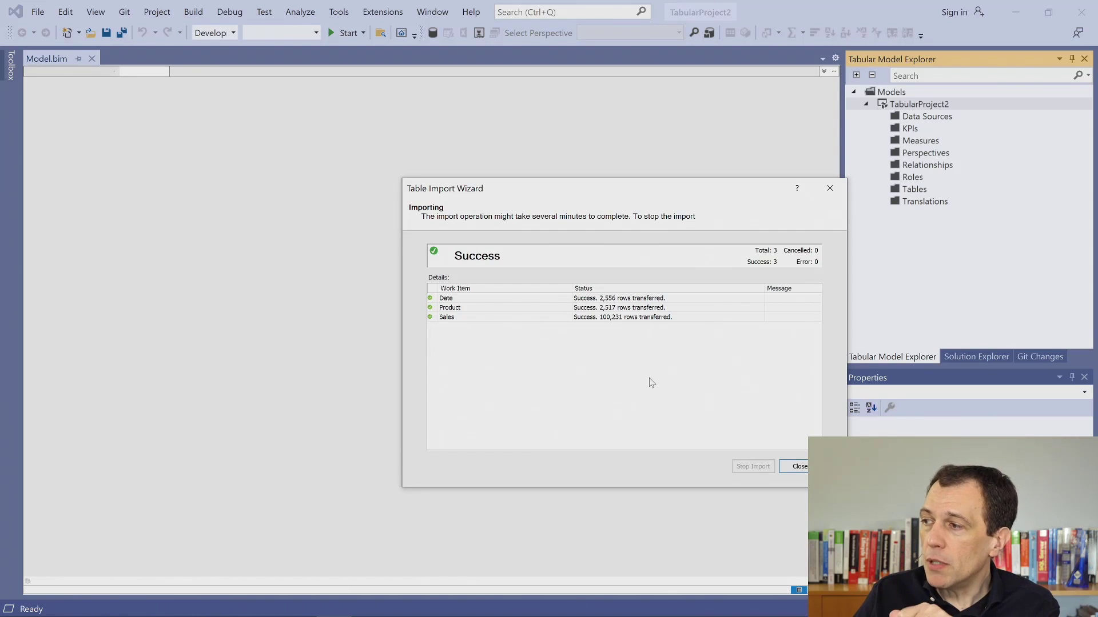
{"action": "left_click", "coordinate": [794, 467]}
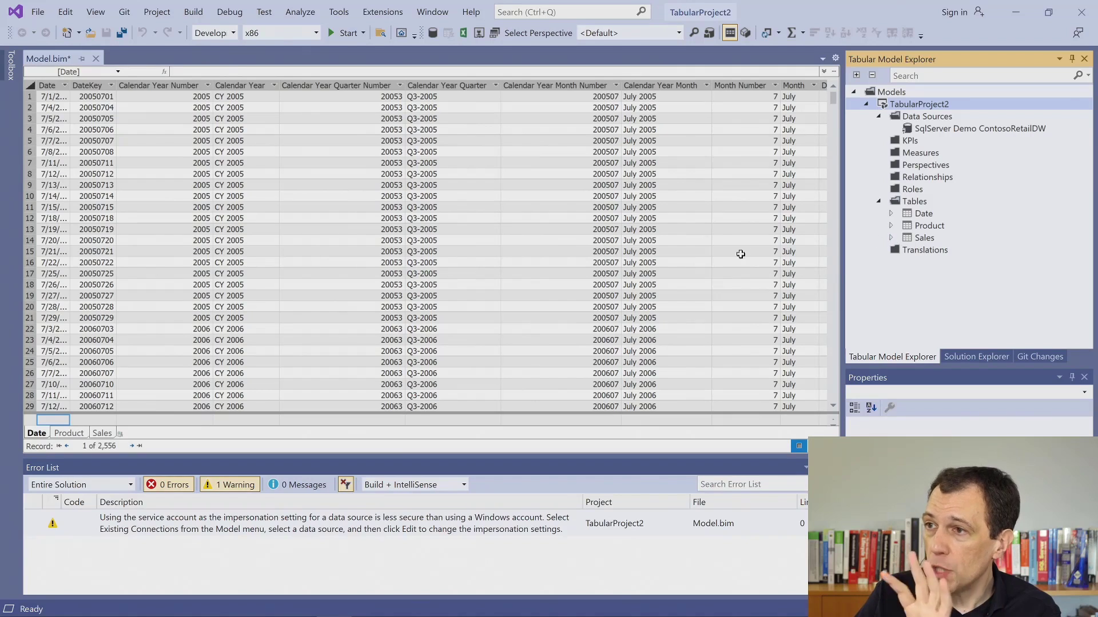
{"action": "left_click", "coordinate": [68, 433]}
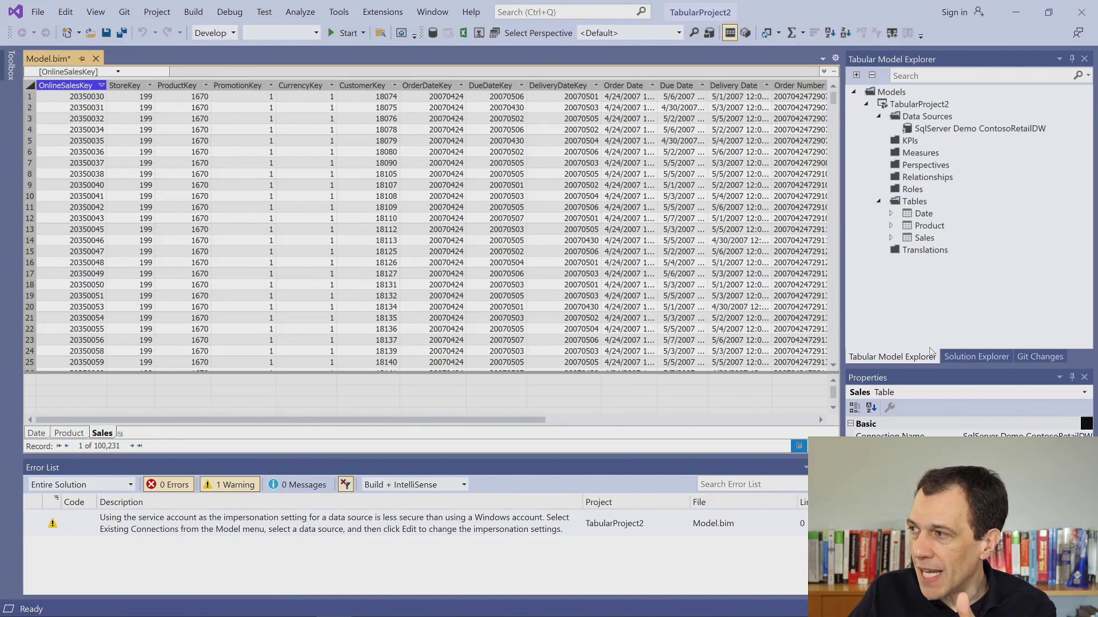
- Open the code of Model.bim, saving its changes, and examine the JSON definitions of the data source and Date table columns
{"action": "left_click", "coordinate": [972, 356]}
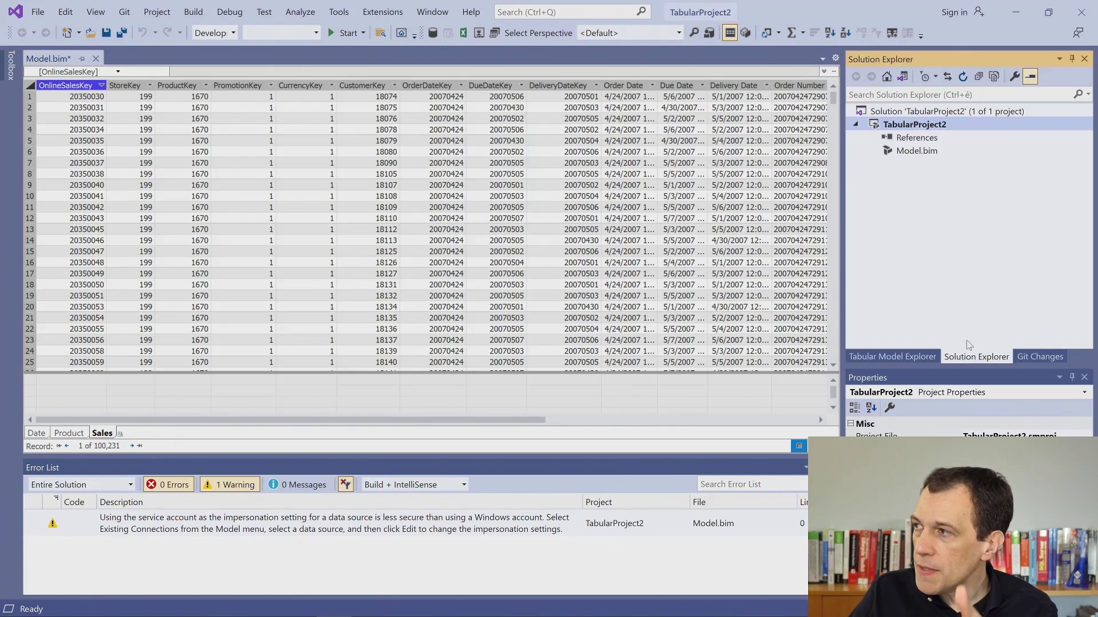
{"action": "left_click", "coordinate": [926, 151]}
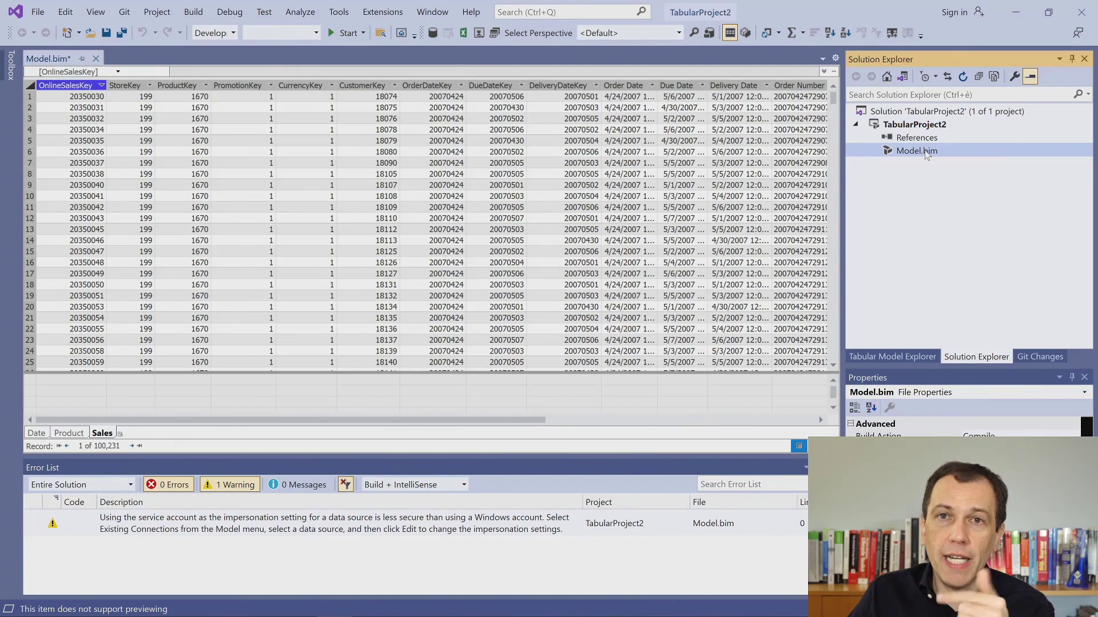
{"action": "right_click", "coordinate": [927, 152]}
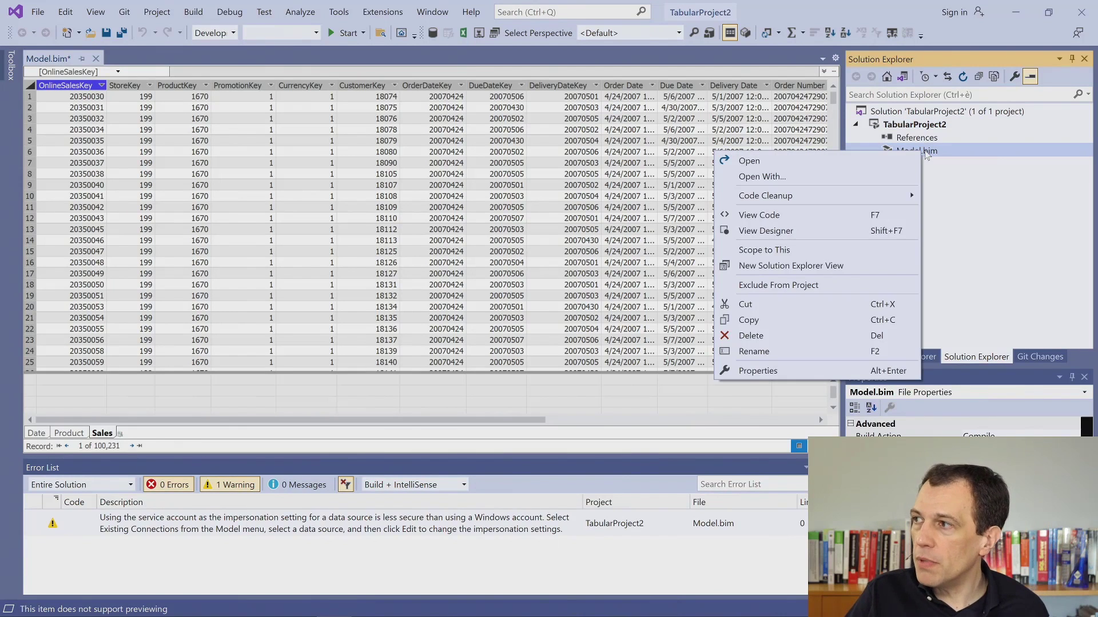
{"action": "left_click", "coordinate": [805, 217]}
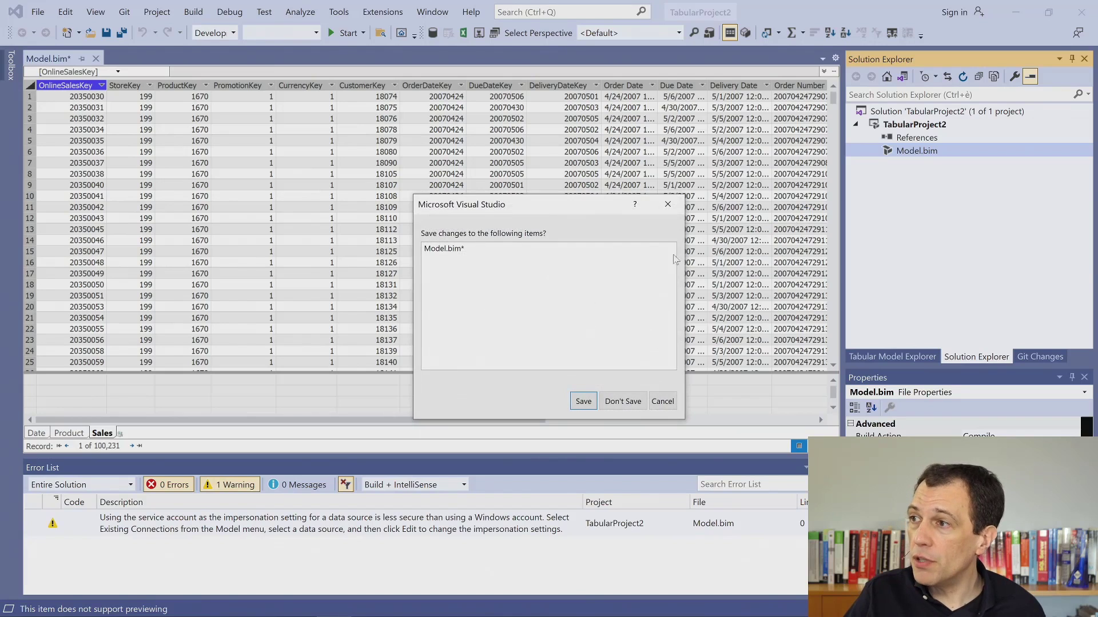
{"action": "left_click", "coordinate": [595, 403]}
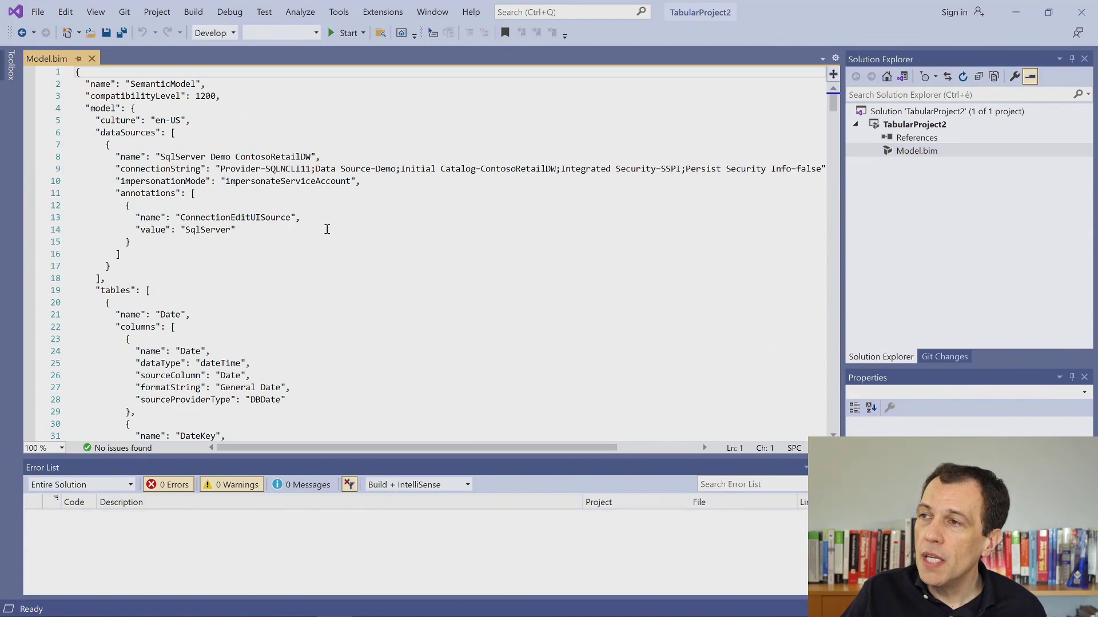
{"action": "scroll", "coordinate": [329, 240], "scroll_direction": "up", "scroll_amount": 3}
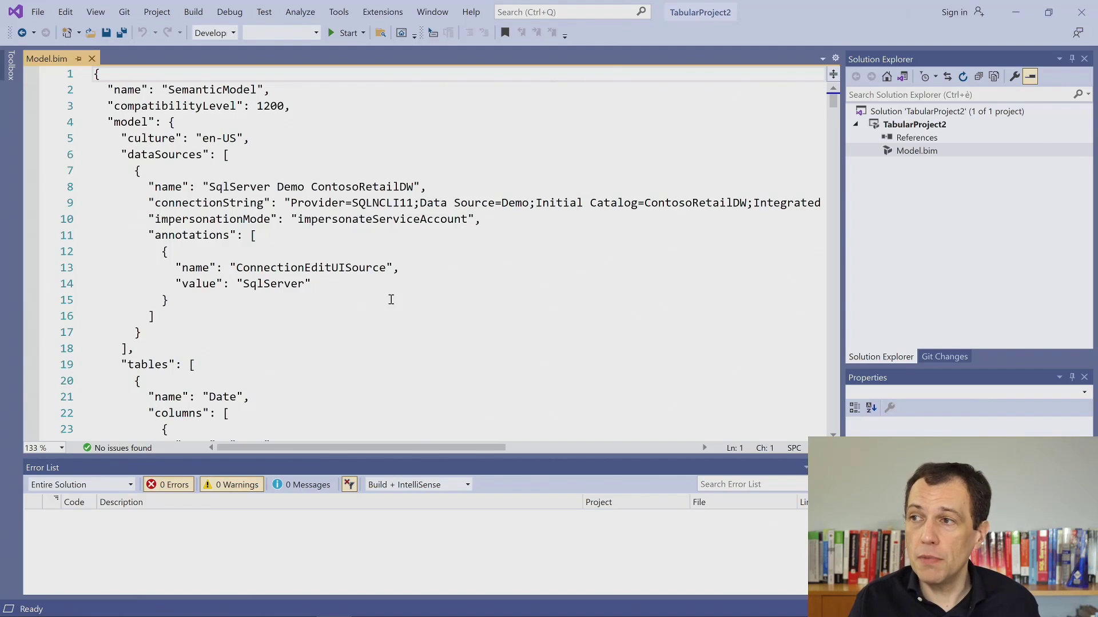
{"action": "scroll", "coordinate": [391, 299], "scroll_direction": "down", "scroll_amount": 12}
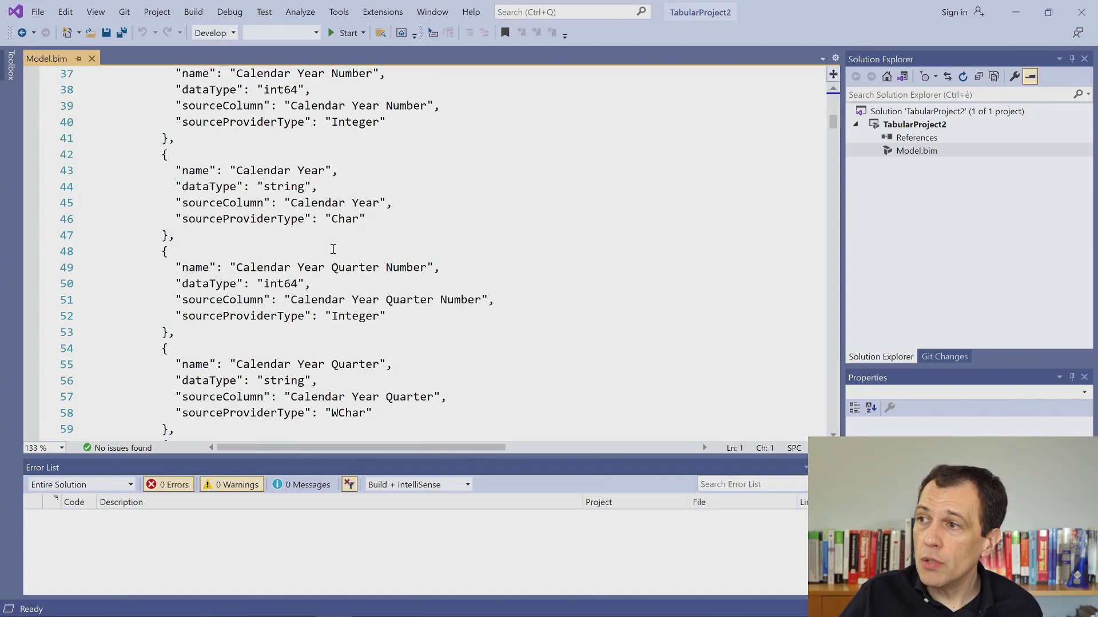
- Finish reading the Date columns in the JSON, and switch to DAX Studio to connect to the PBI / SSDT model TabularProject2
{"action": "scroll", "coordinate": [303, 293], "scroll_direction": "down", "scroll_amount": 20}
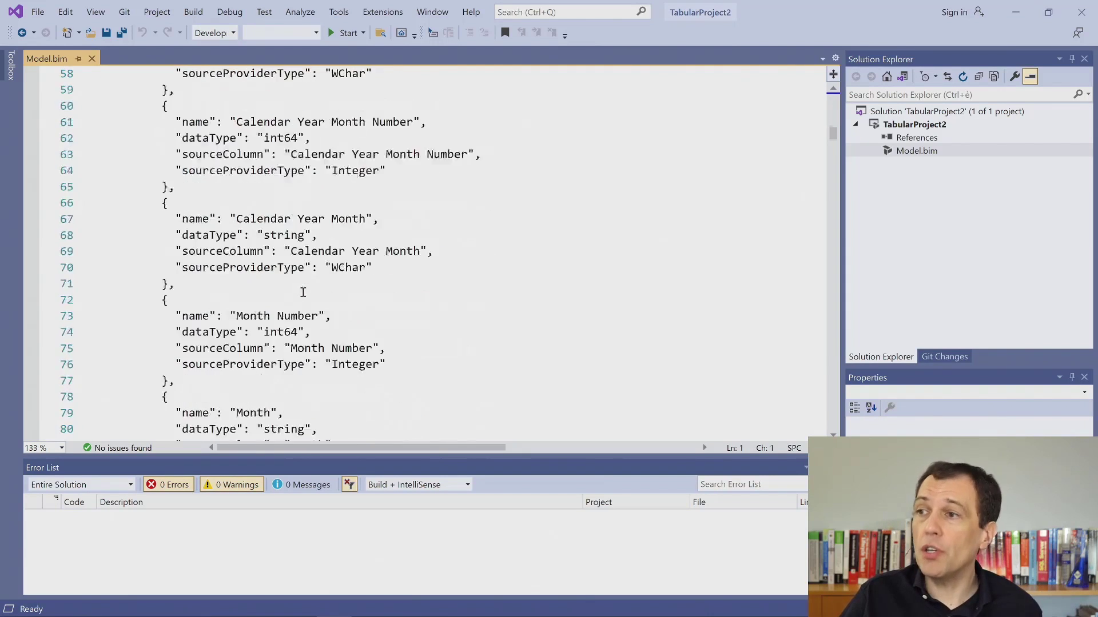
{"action": "scroll", "coordinate": [303, 293], "scroll_direction": "down", "scroll_amount": 9}
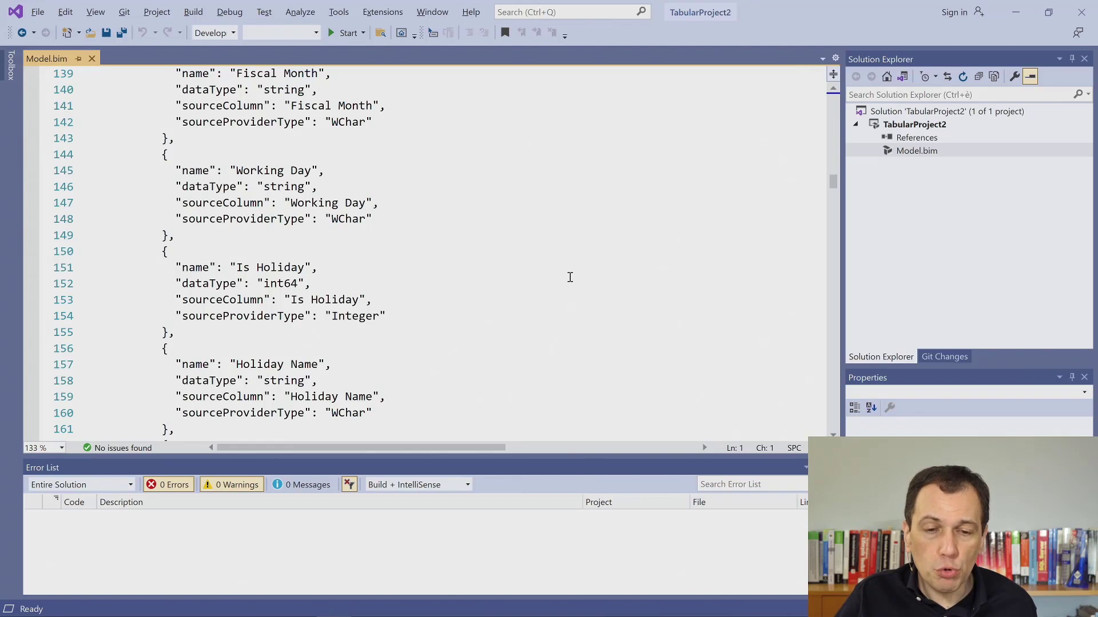
{"action": "key", "text": "alt+Tab"}
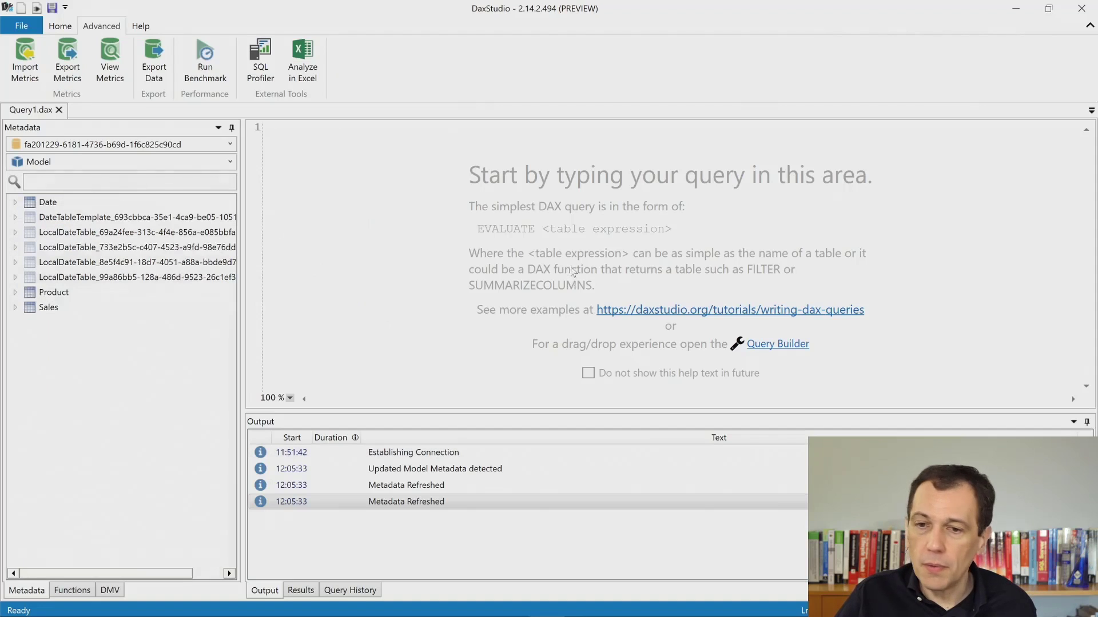
{"action": "left_click", "coordinate": [68, 28]}
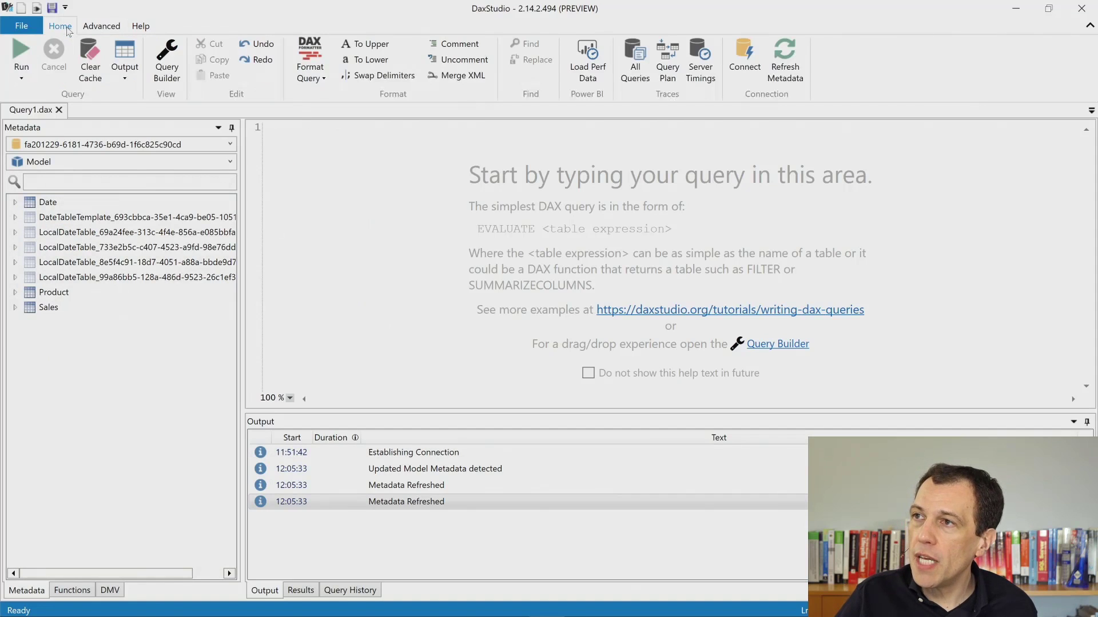
{"action": "left_click", "coordinate": [743, 57]}
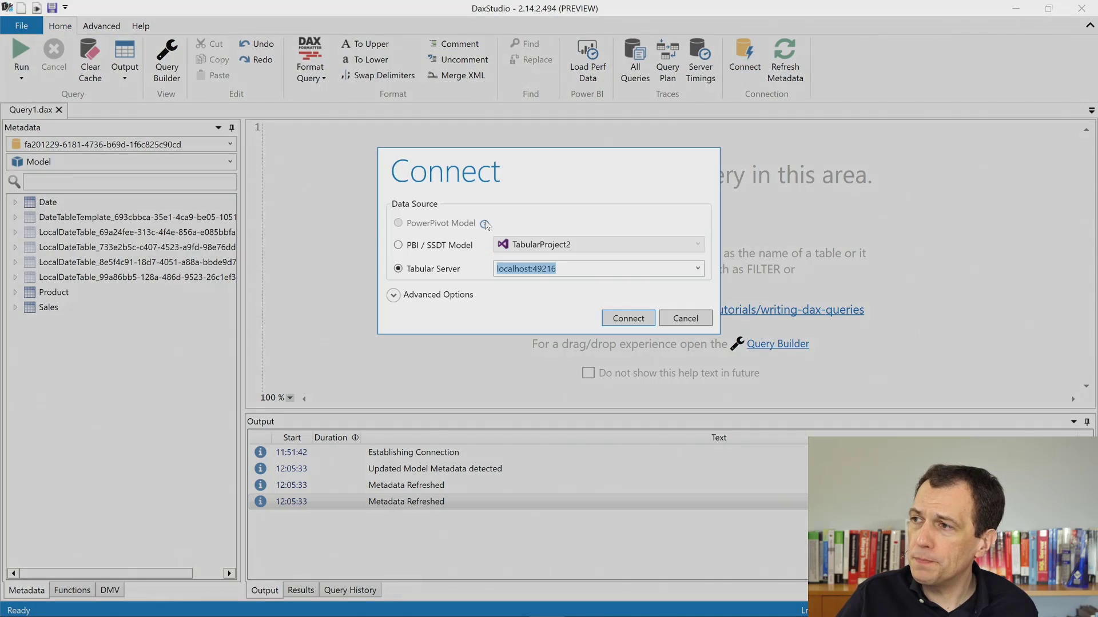
{"action": "left_click", "coordinate": [448, 246]}
{"action": "left_click", "coordinate": [593, 245]}
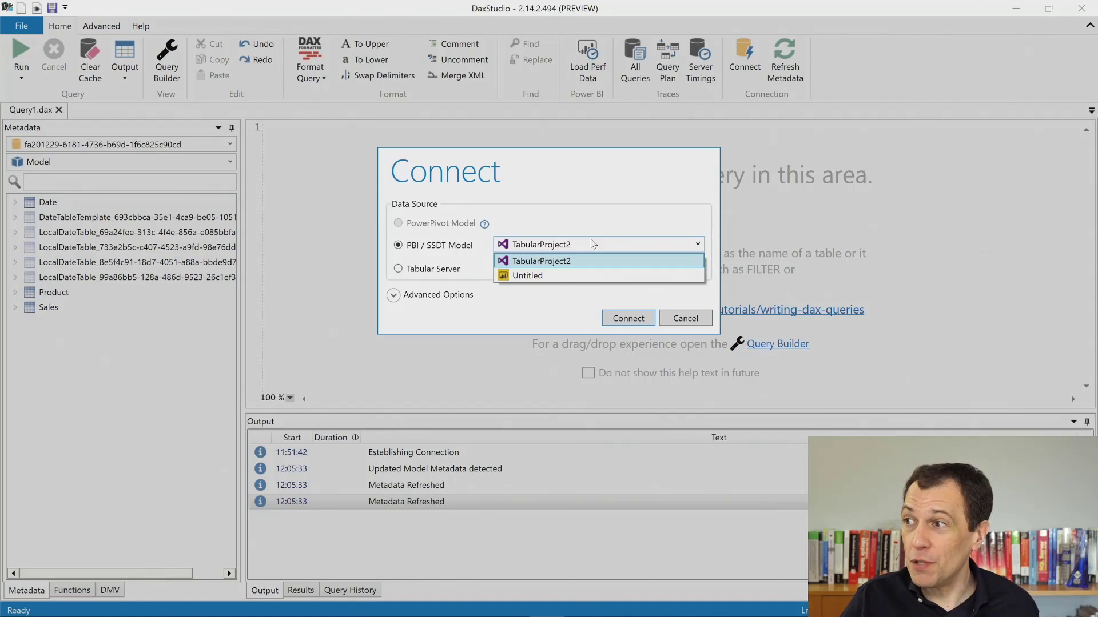
{"action": "left_click", "coordinate": [552, 261]}
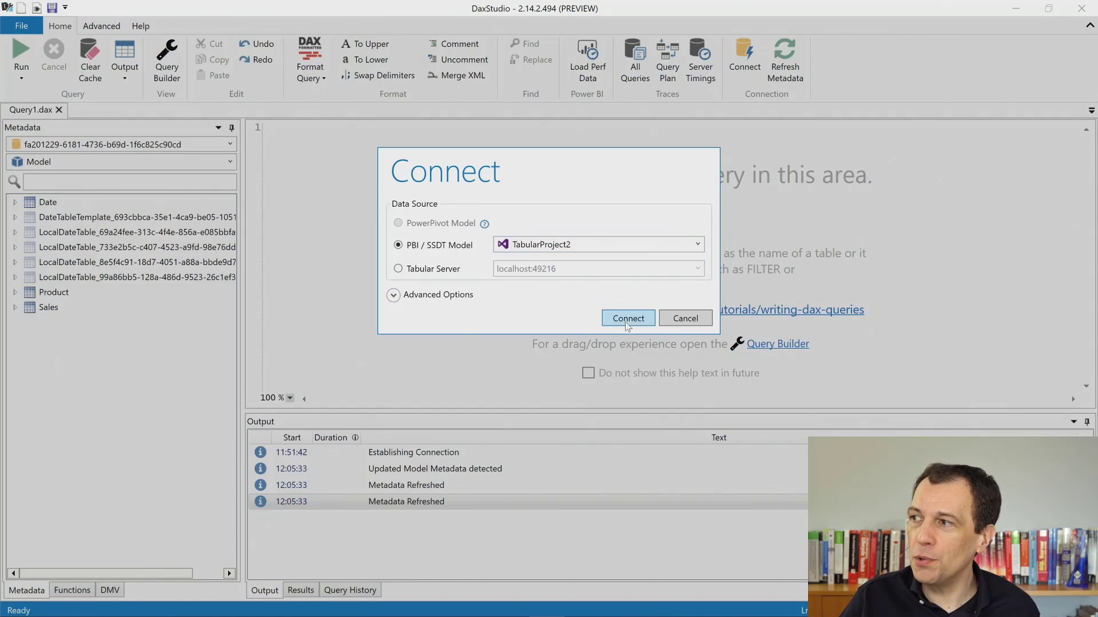
{"action": "left_click", "coordinate": [627, 318]}
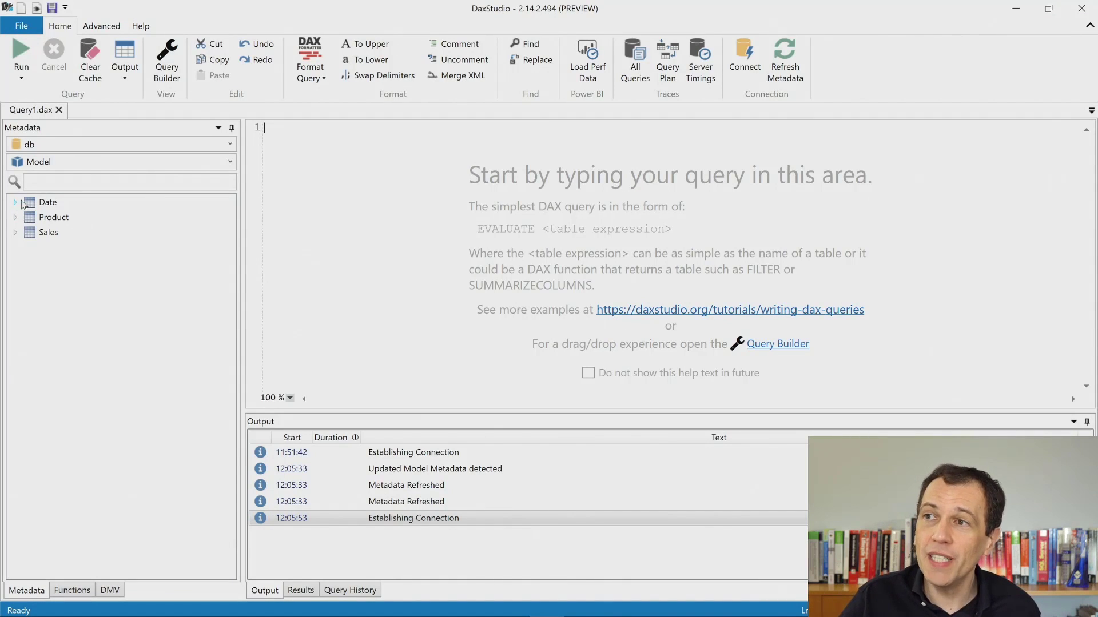
{"action": "mouse_move", "coordinate": [55, 239]}
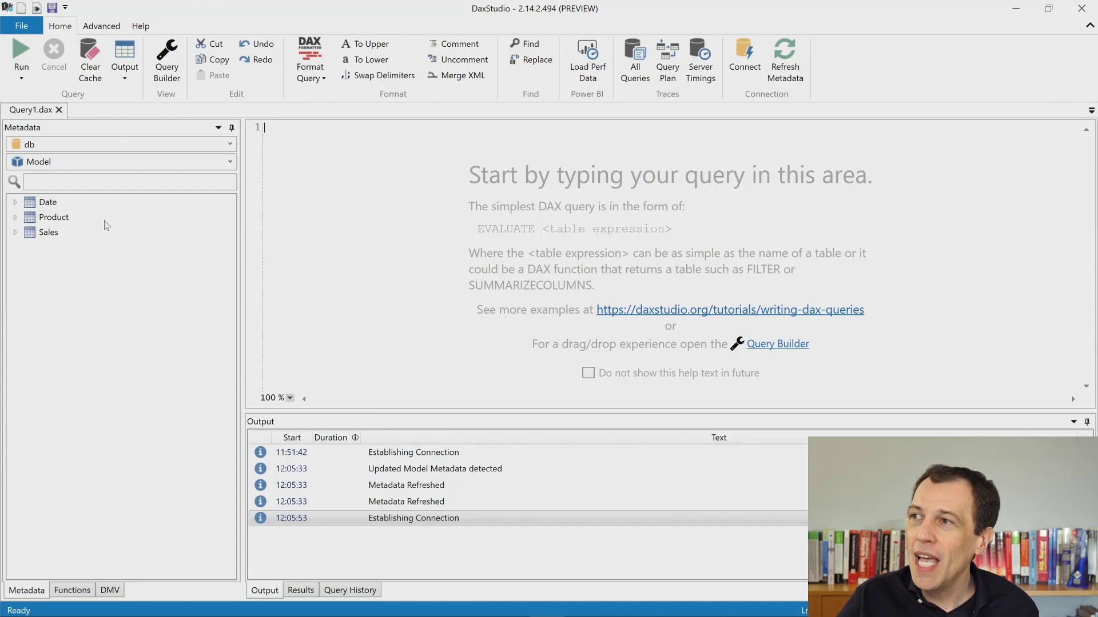
- Launch SQL Server Profiler from DAX Studio and select the Command End event for the new trace
{"action": "left_click", "coordinate": [99, 26]}
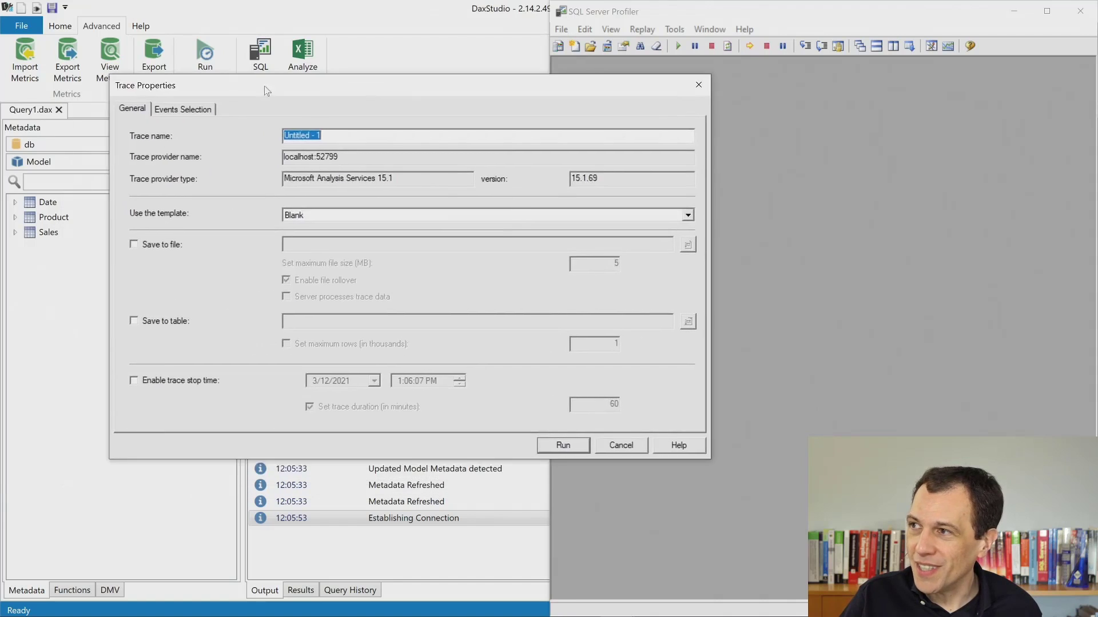
{"action": "left_click", "coordinate": [301, 129]}
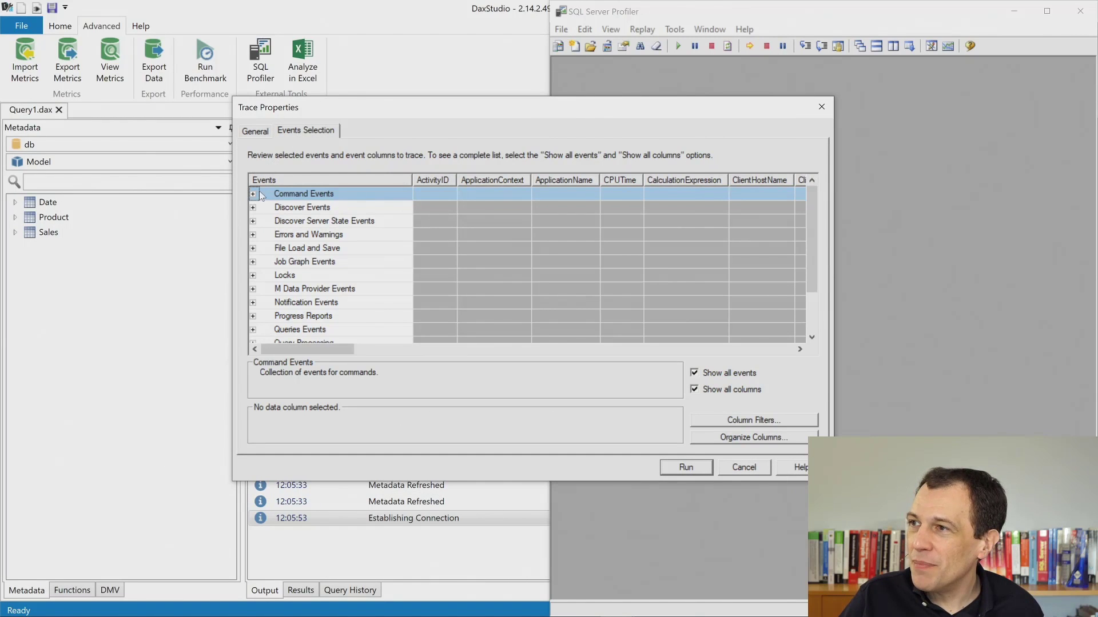
{"action": "left_click", "coordinate": [252, 194]}
{"action": "left_click", "coordinate": [298, 221]}
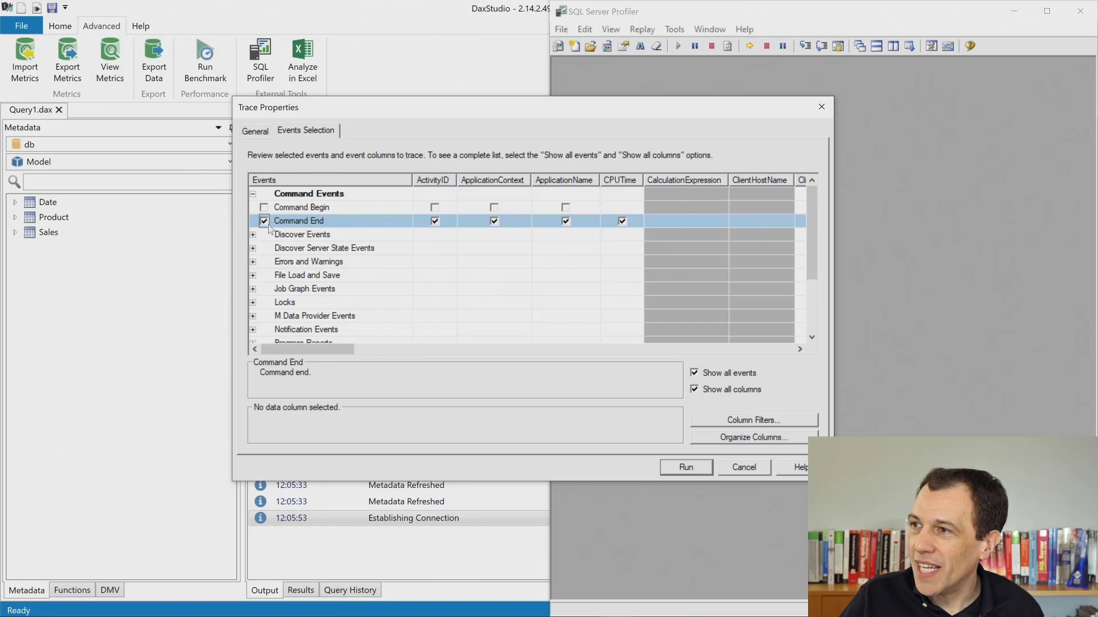
- Add the Progress Report Current and Progress Report End events, run the trace and maximize its window
{"action": "scroll", "coordinate": [331, 275], "scroll_direction": "down", "scroll_amount": 2}
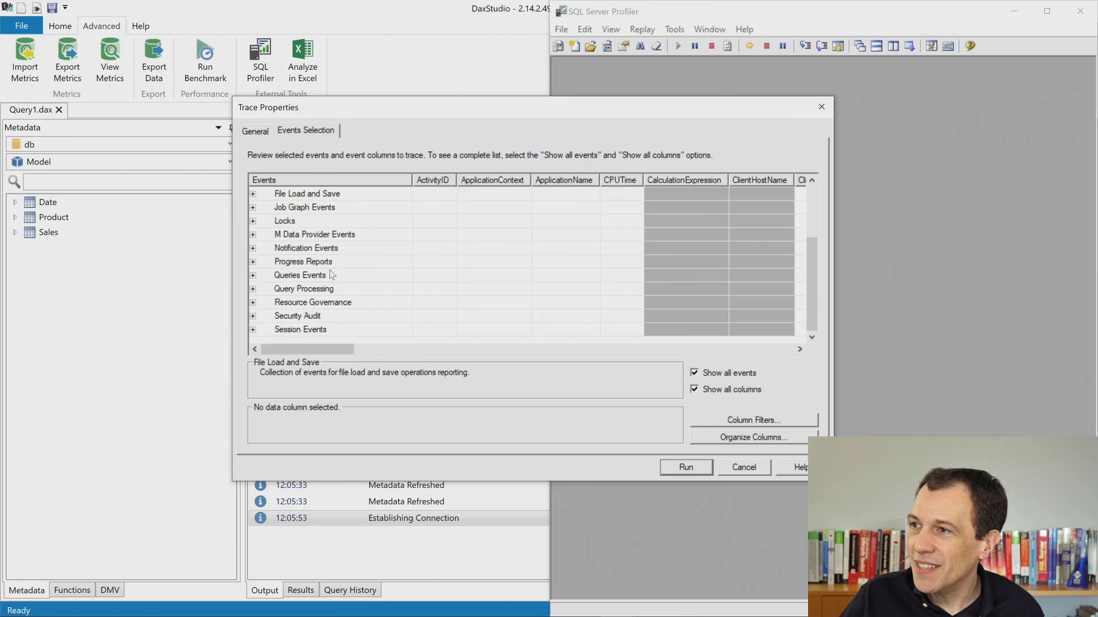
{"action": "left_click", "coordinate": [252, 262]}
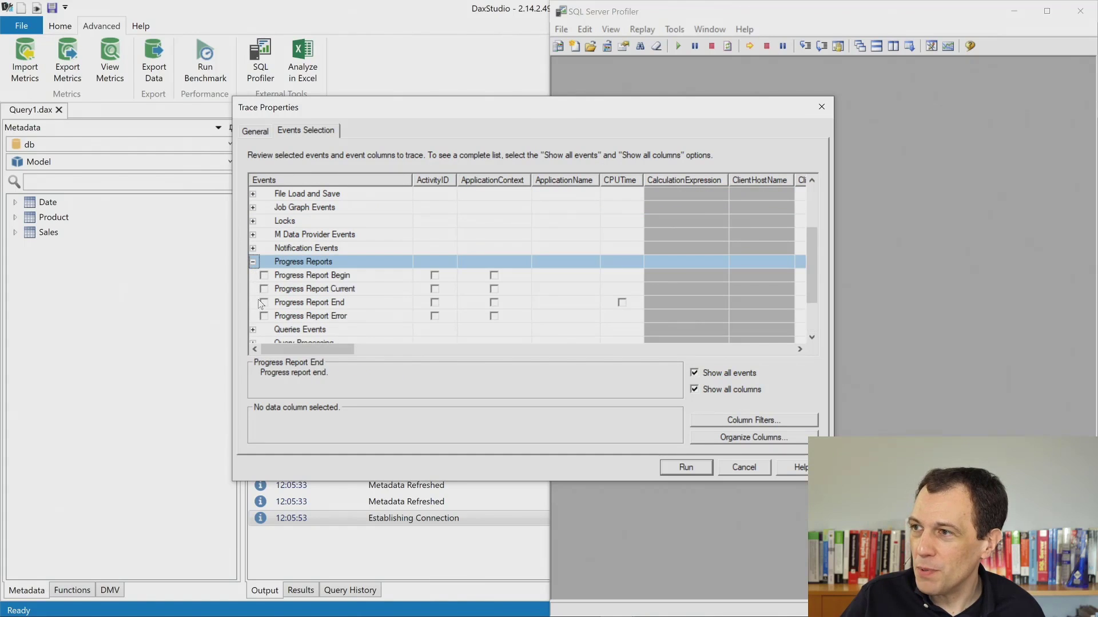
{"action": "left_click", "coordinate": [264, 289]}
{"action": "left_click", "coordinate": [264, 302]}
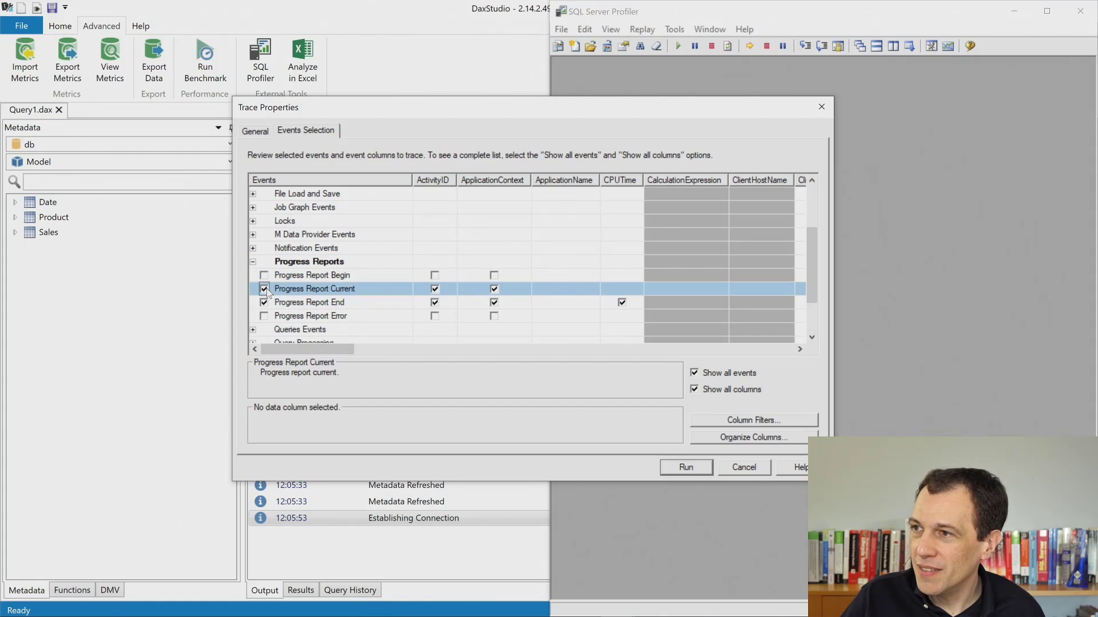
{"action": "left_click", "coordinate": [688, 470]}
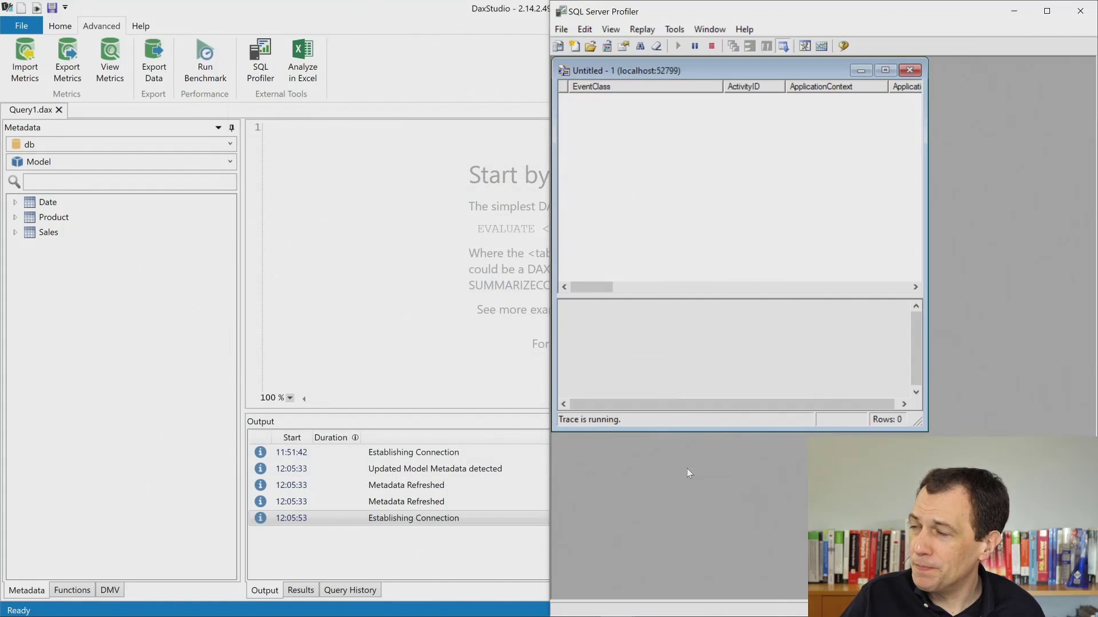
{"action": "double_click", "coordinate": [770, 70]}
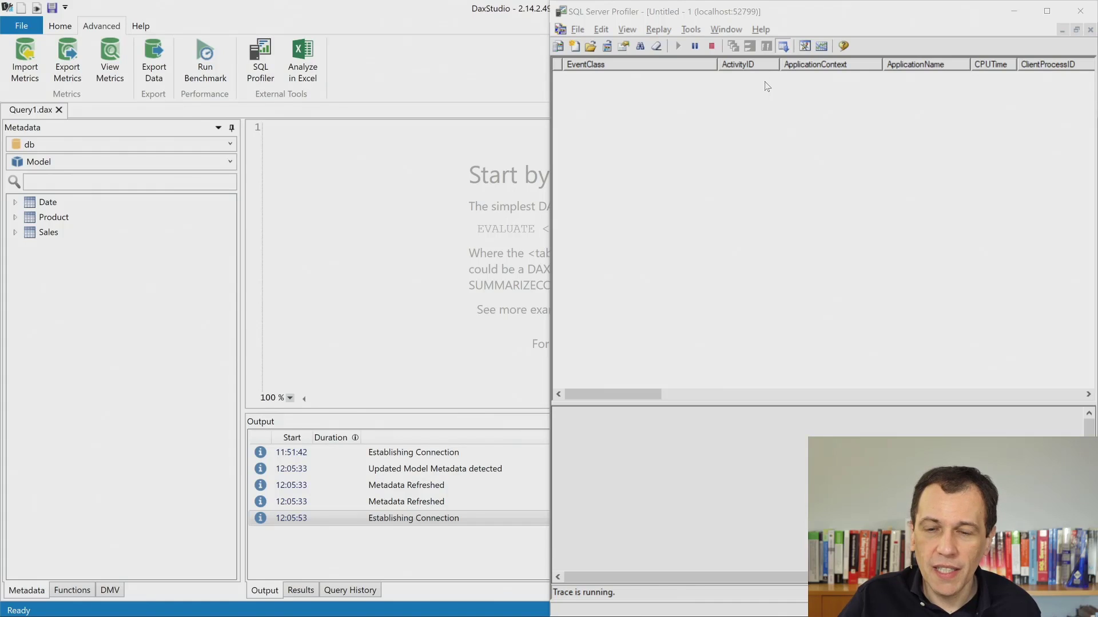
- Switch to Visual Studio and arrange its window side by side with a narrowed SQL Server Profiler window
{"action": "key", "text": "alt+Tab"}
{"action": "left_click_drag", "start_coordinate": [773, 9], "coordinate": [749, 19]}
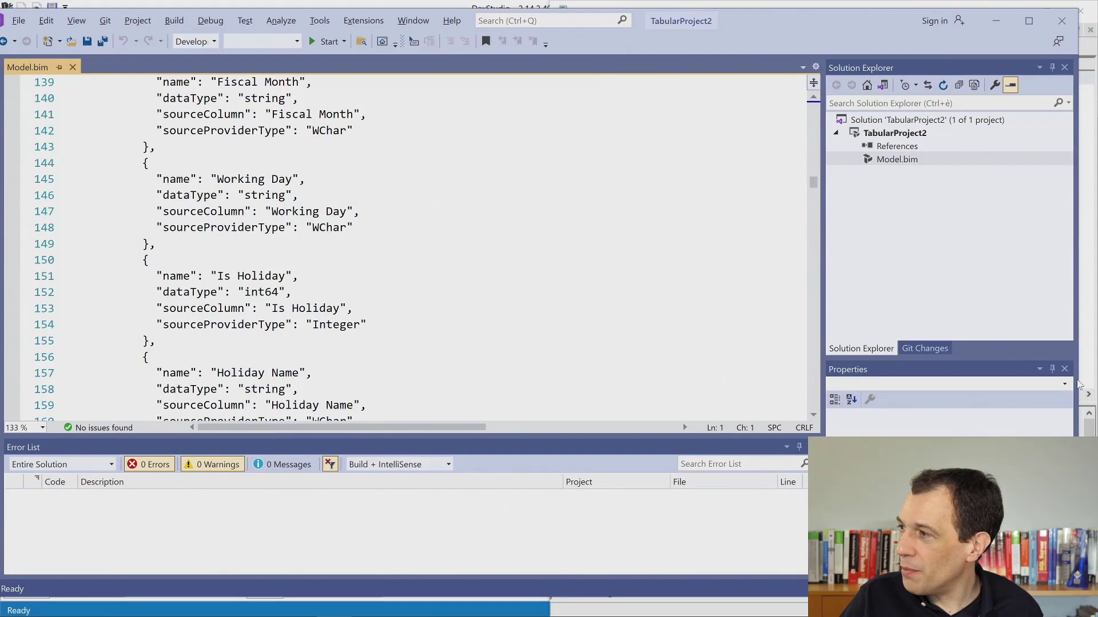
{"action": "left_click_drag", "start_coordinate": [1078, 378], "coordinate": [621, 400]}
{"action": "left_click", "coordinate": [743, 331]}
{"action": "left_click_drag", "start_coordinate": [547, 325], "coordinate": [782, 321]}
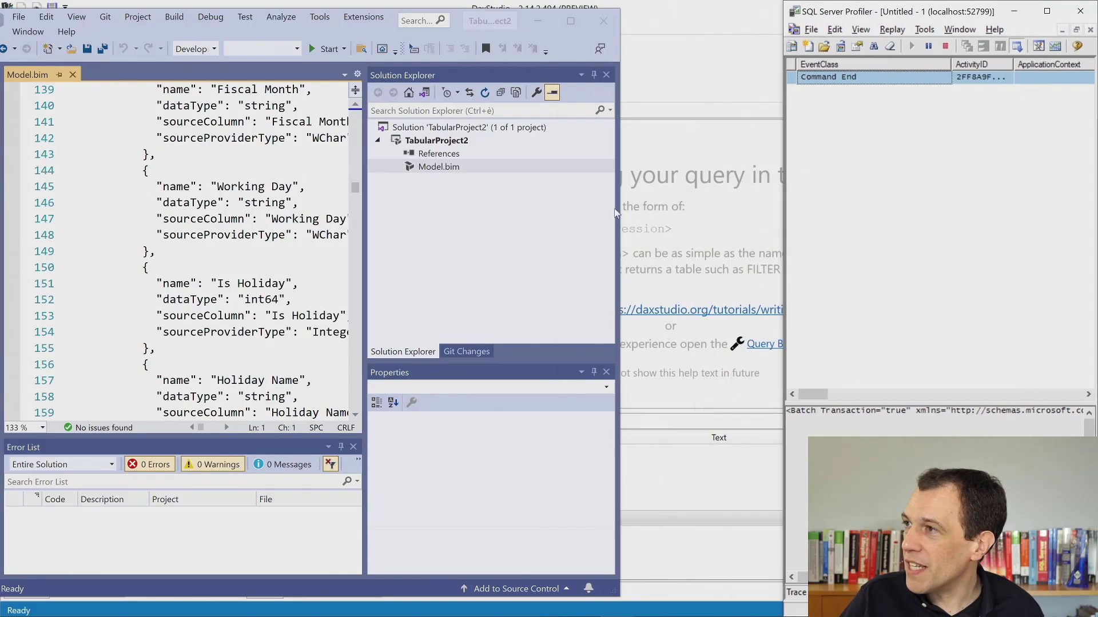
{"action": "left_click_drag", "start_coordinate": [459, 20], "coordinate": [619, 17]}
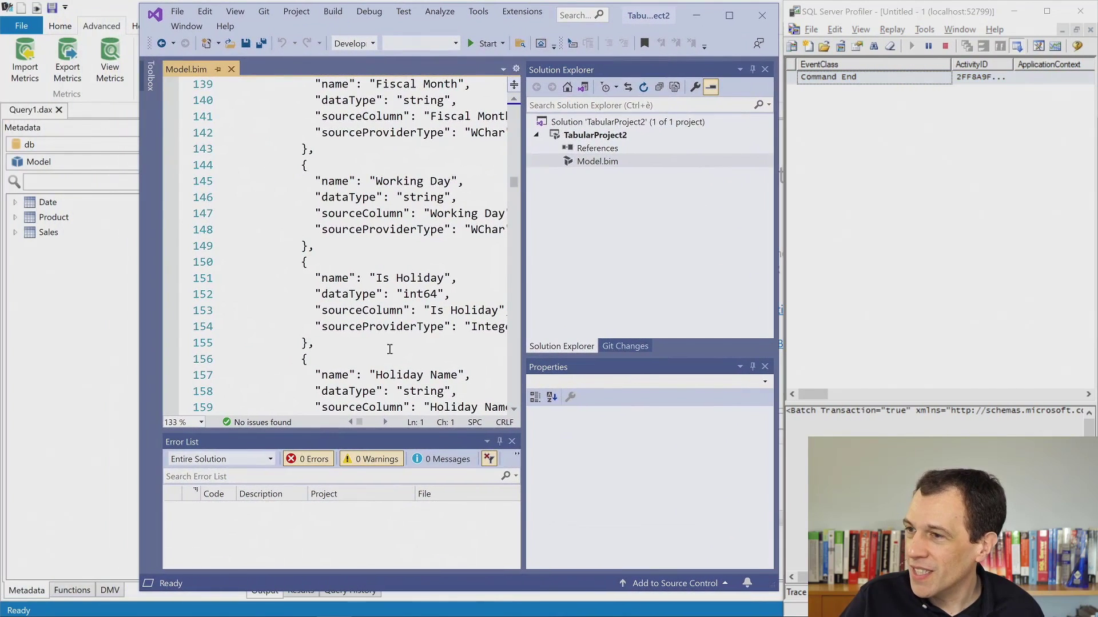
{"action": "left_click_drag", "start_coordinate": [140, 593], "coordinate": [20, 615]}
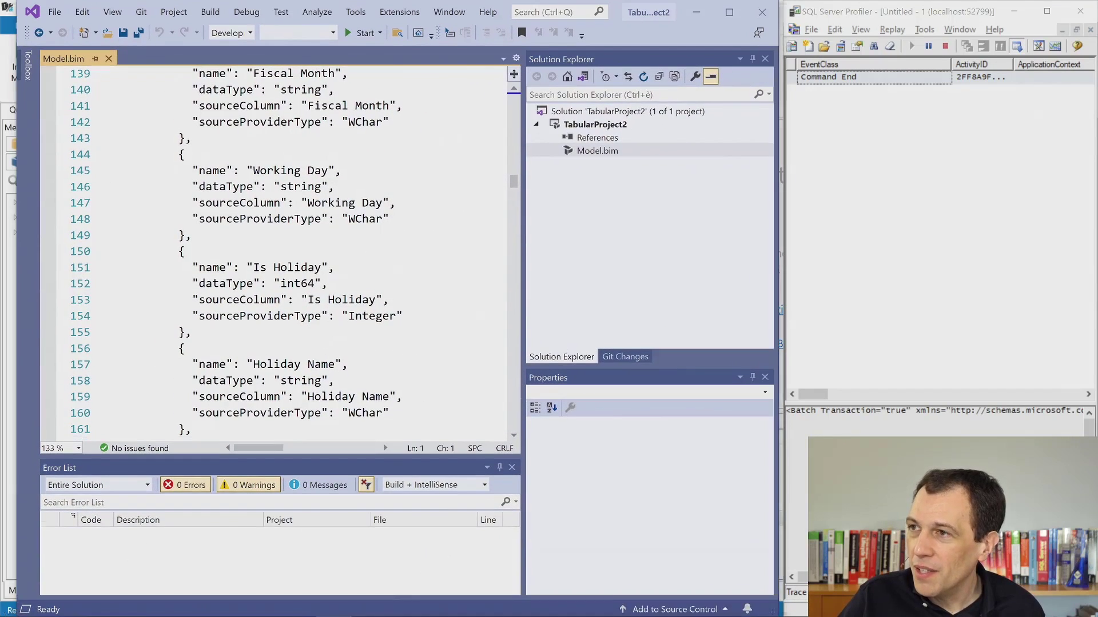
- Close the JSON code of Model.bim, reopen the file in the model designer and expand the Date table in the model tree
{"action": "left_click", "coordinate": [201, 235]}
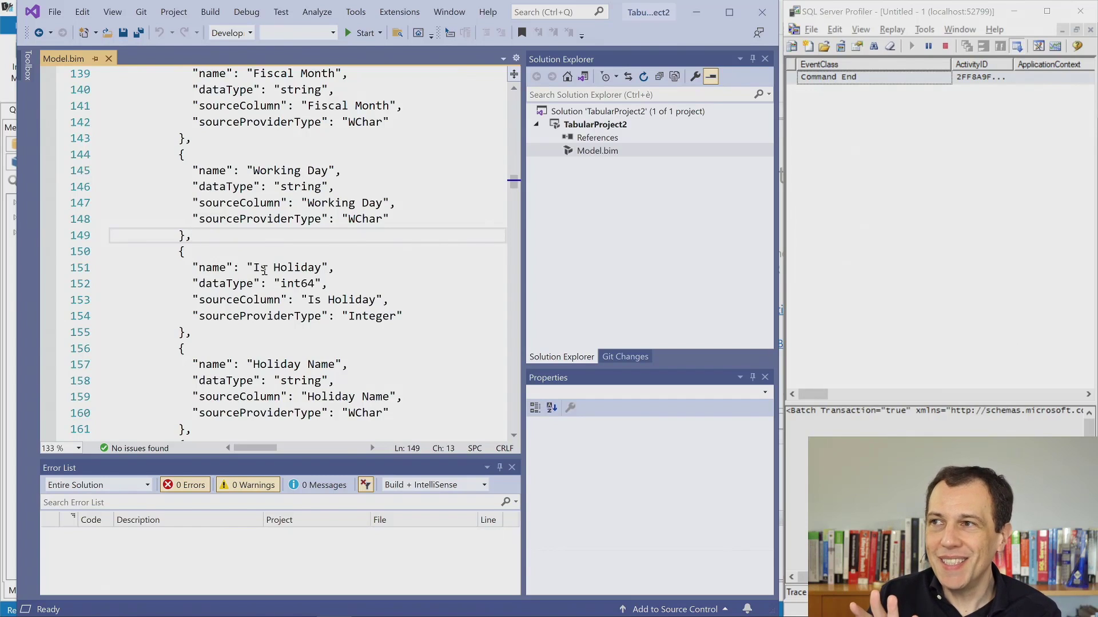
{"action": "left_click", "coordinate": [108, 59]}
{"action": "double_click", "coordinate": [610, 151]}
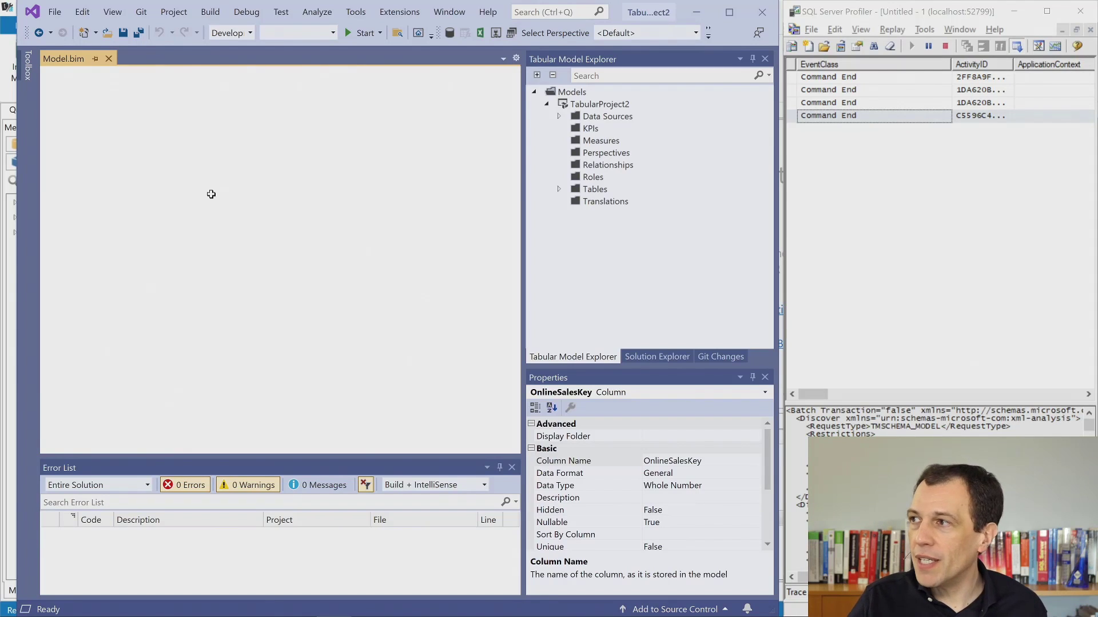
{"action": "left_click", "coordinate": [561, 191]}
{"action": "double_click", "coordinate": [581, 200]}
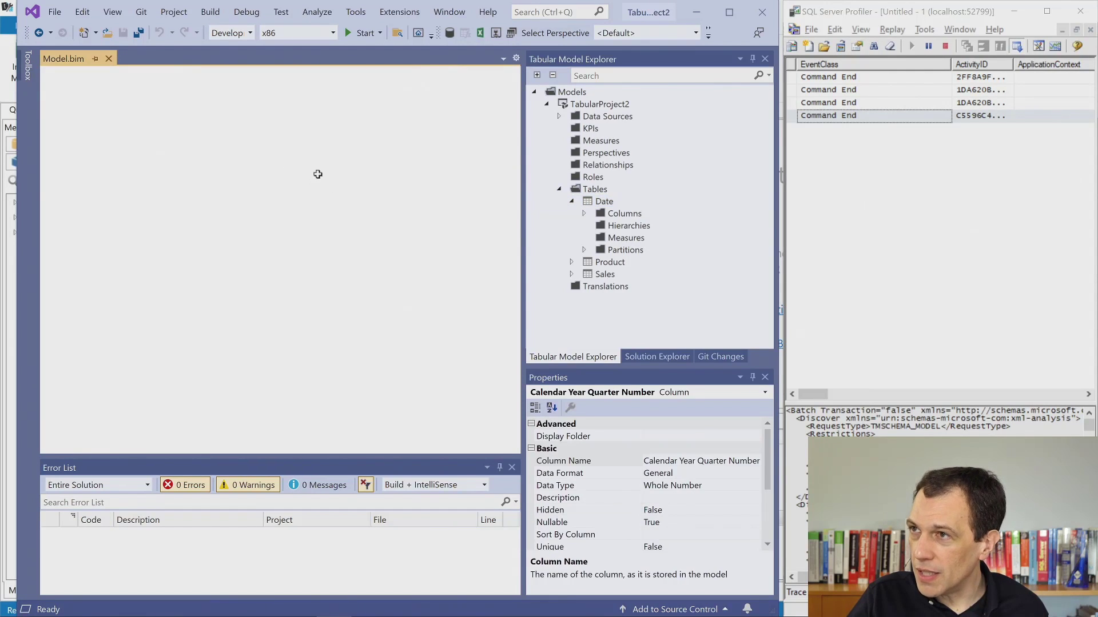
- Close and reopen Model.bim in the designer, and resize the panes so the Date table's data fills the grid
{"action": "left_click", "coordinate": [108, 58]}
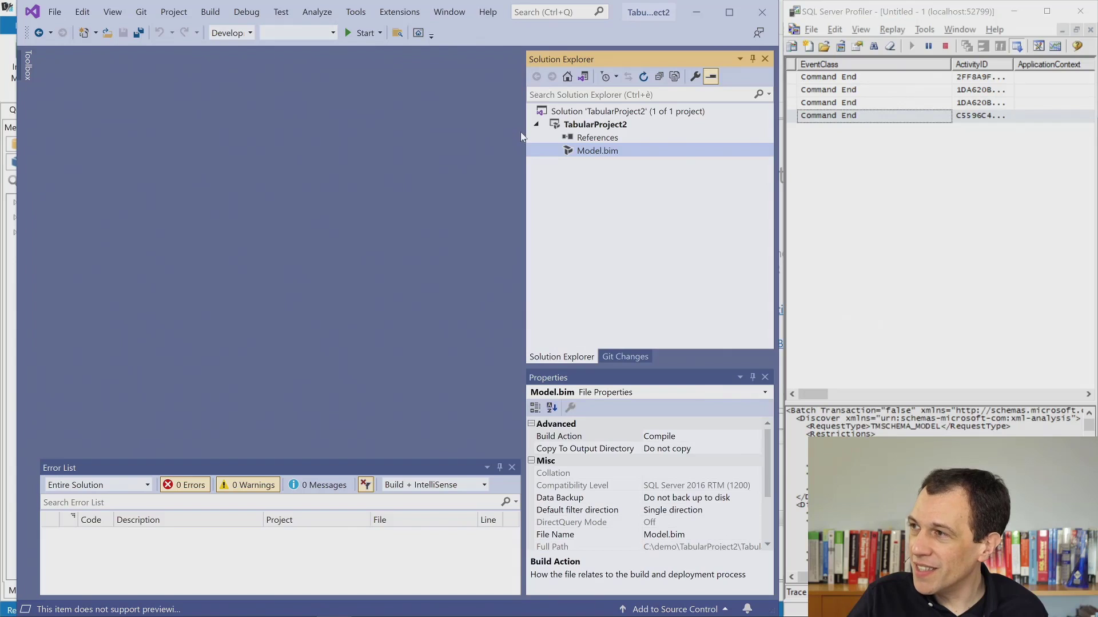
{"action": "double_click", "coordinate": [580, 151]}
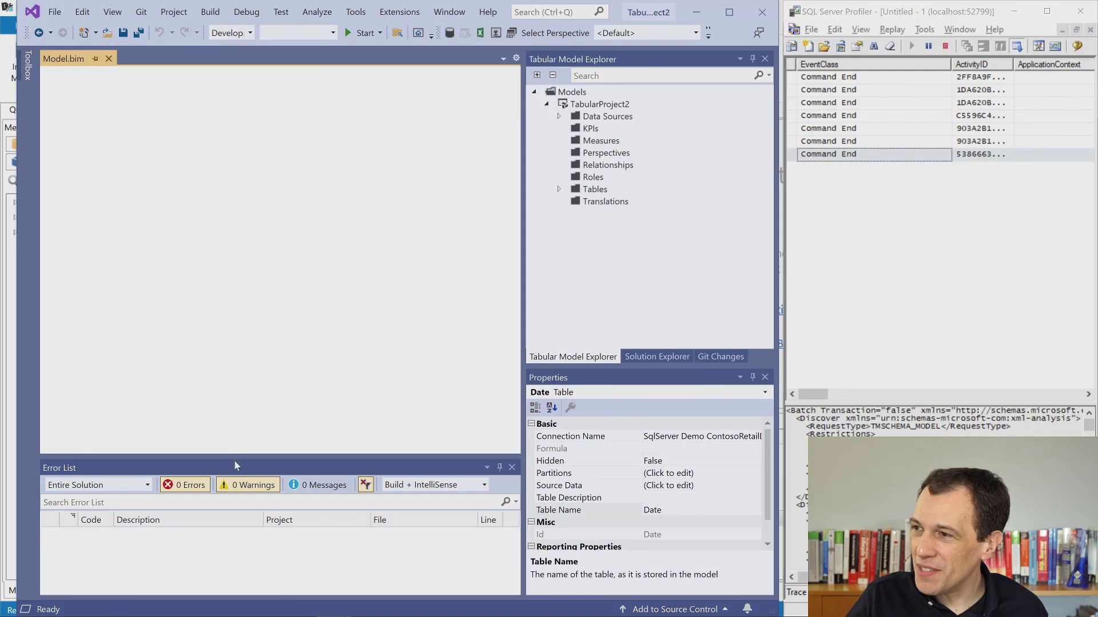
{"action": "left_click_drag", "start_coordinate": [266, 457], "coordinate": [268, 338]}
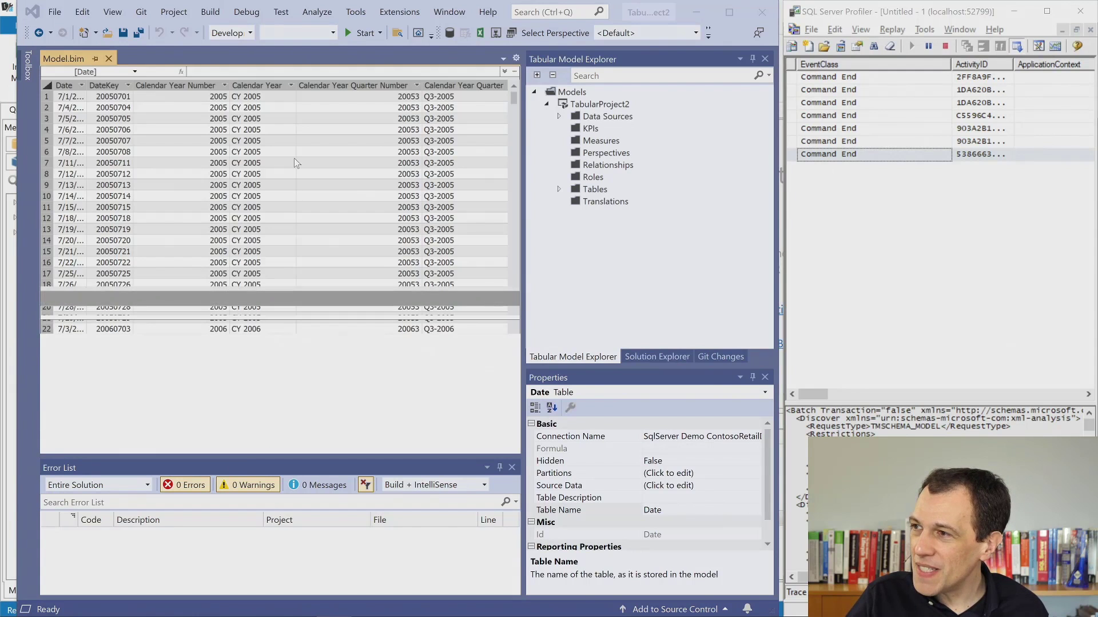
{"action": "left_click_drag", "start_coordinate": [297, 336], "coordinate": [297, 422]}
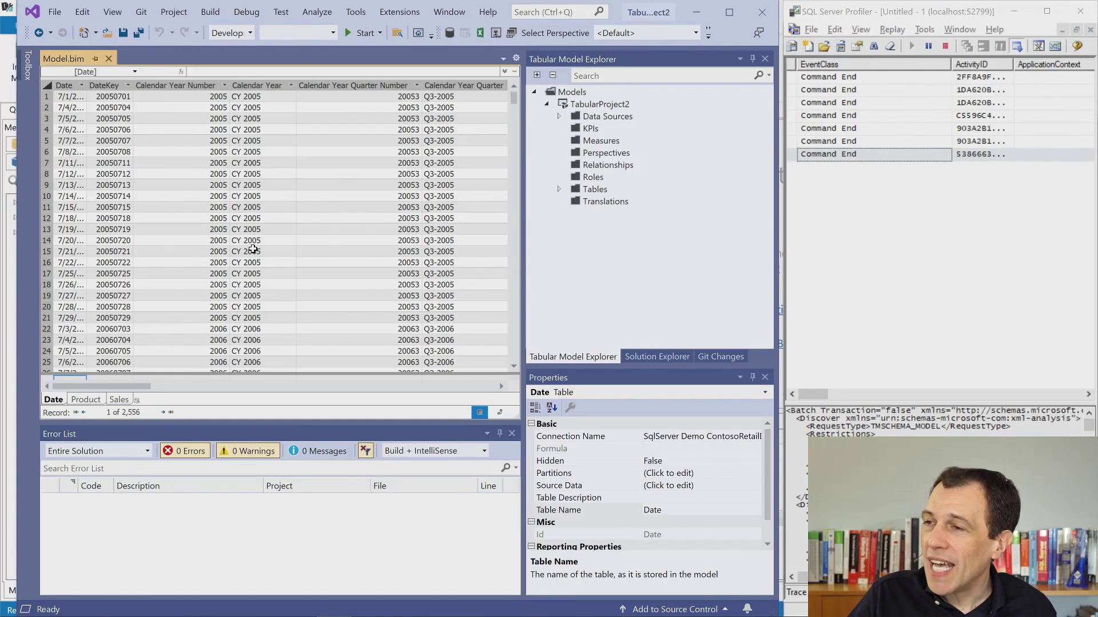
- Show the model as a diagram and place the Sales table below and between Date and Product
{"action": "left_click", "coordinate": [499, 413]}
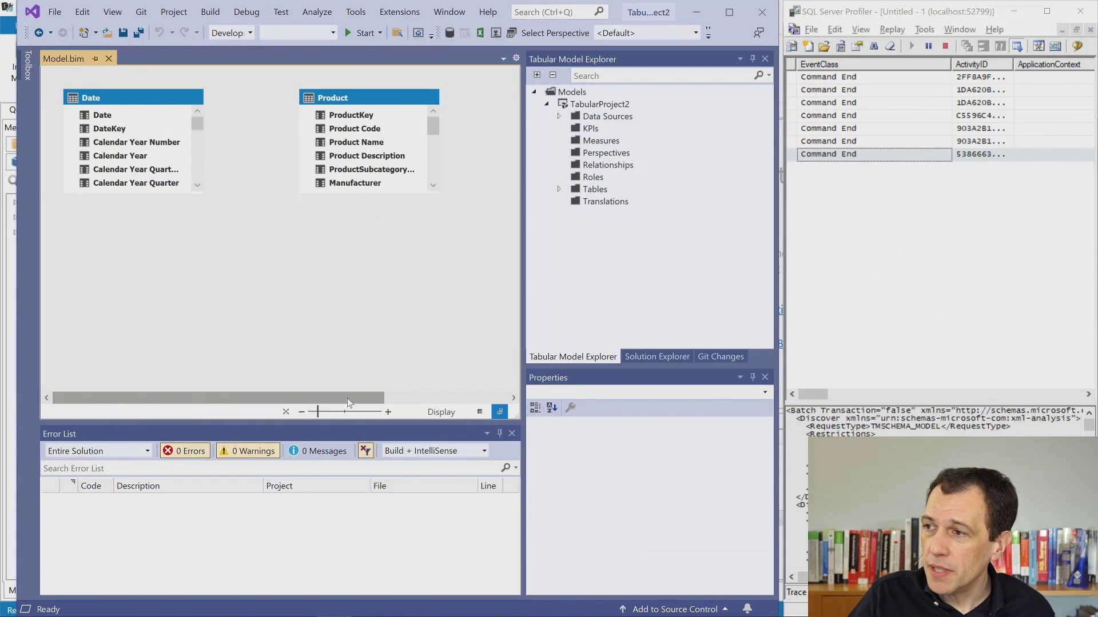
{"action": "left_click_drag", "start_coordinate": [350, 402], "coordinate": [411, 402]}
{"action": "left_click_drag", "start_coordinate": [476, 108], "coordinate": [146, 241]}
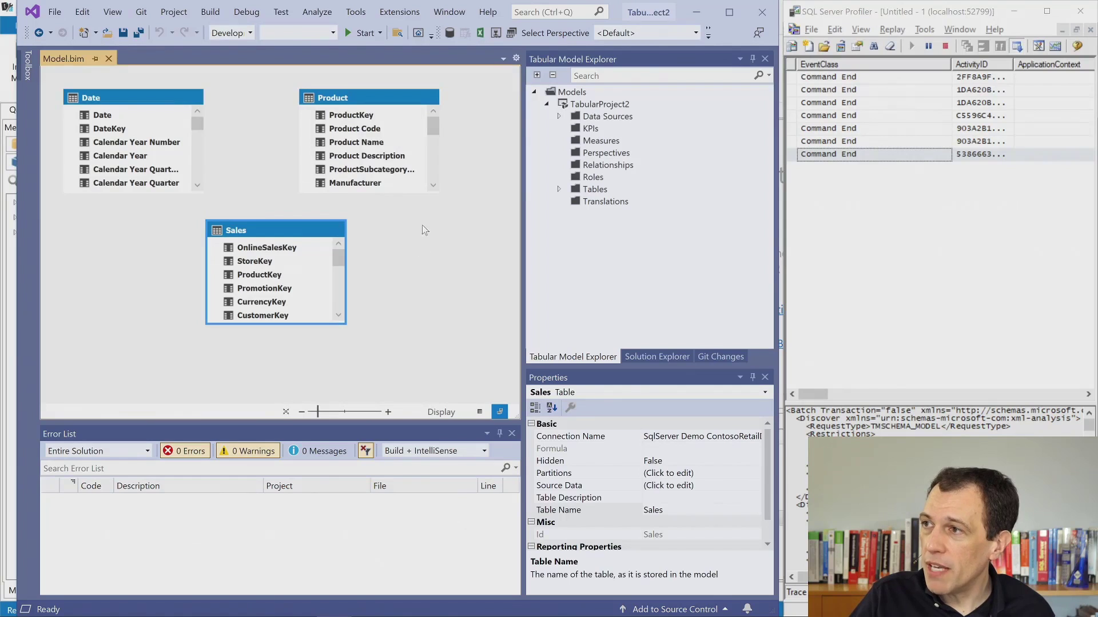
- Create relationships from Sales Order Date to Date in the Date table and from Sales ProductKey to ProductKey in Product
{"action": "scroll", "coordinate": [240, 283], "scroll_direction": "down", "scroll_amount": 3}
{"action": "scroll", "coordinate": [240, 282], "scroll_direction": "up", "scroll_amount": 1}
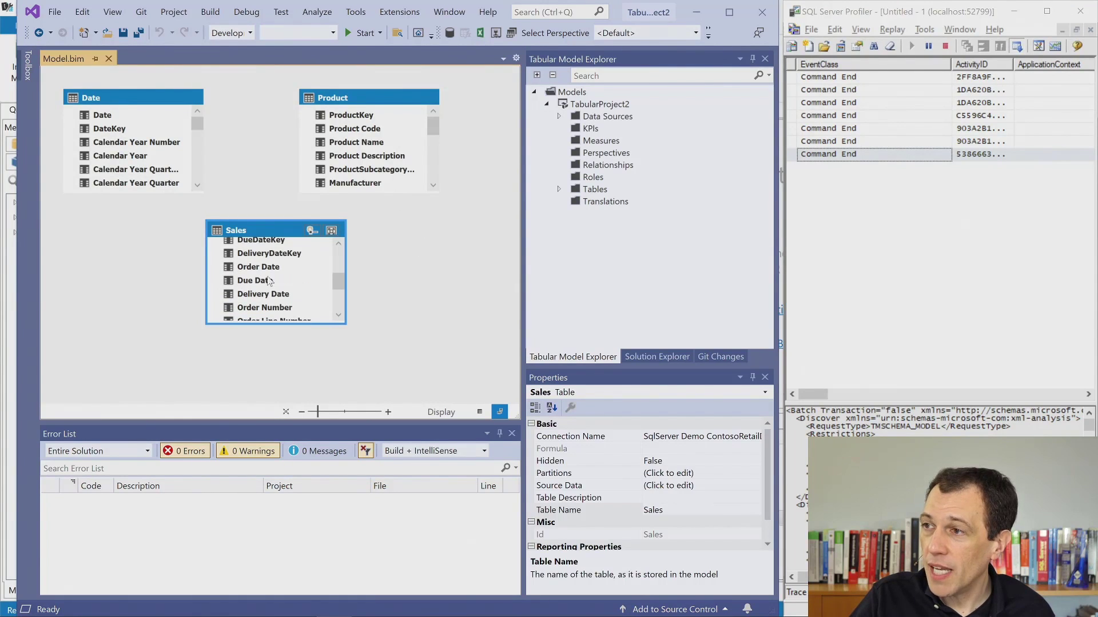
{"action": "left_click_drag", "start_coordinate": [275, 269], "coordinate": [116, 122]}
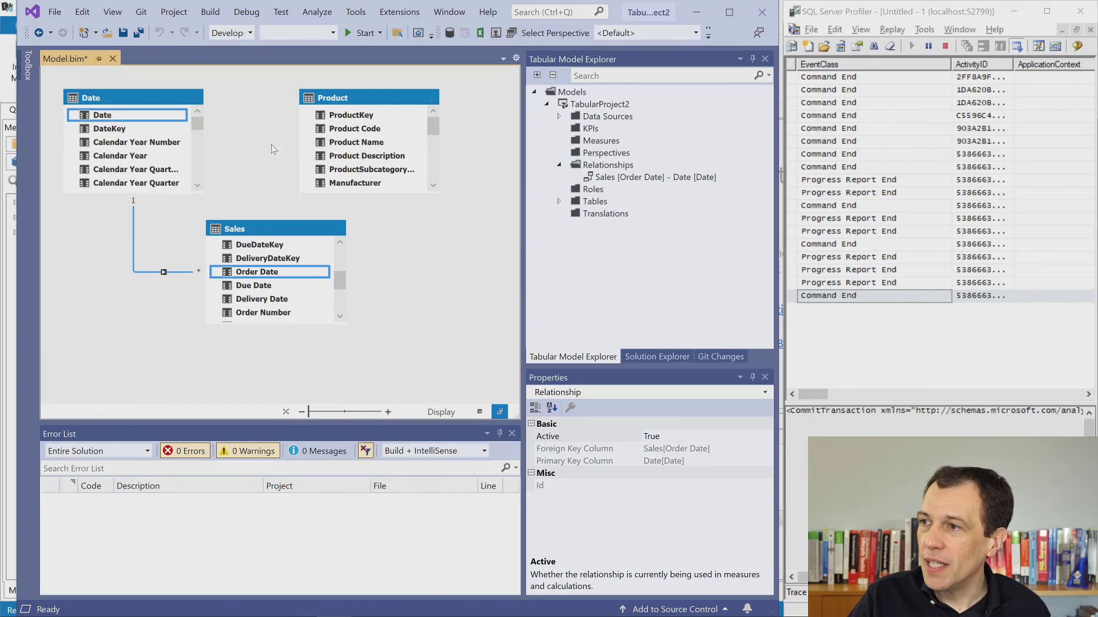
{"action": "scroll", "coordinate": [278, 251], "scroll_direction": "up", "scroll_amount": 3}
{"action": "left_click_drag", "start_coordinate": [274, 273], "coordinate": [354, 112]}
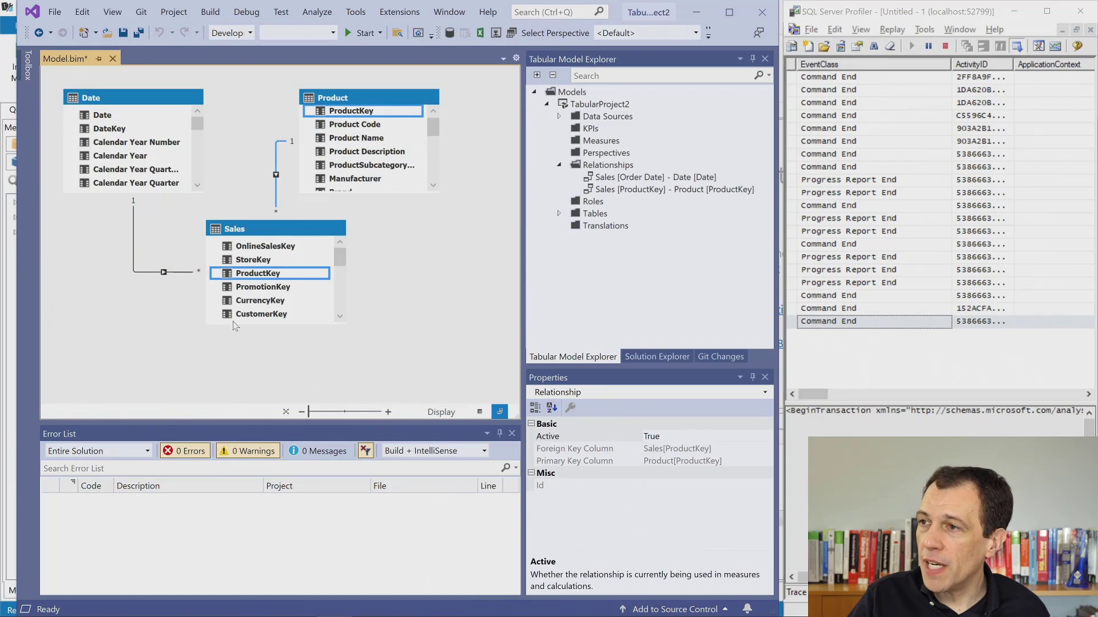
- Return to the data grid view, enlarge the measure grid and show the Sales table
{"action": "left_click", "coordinate": [481, 413]}
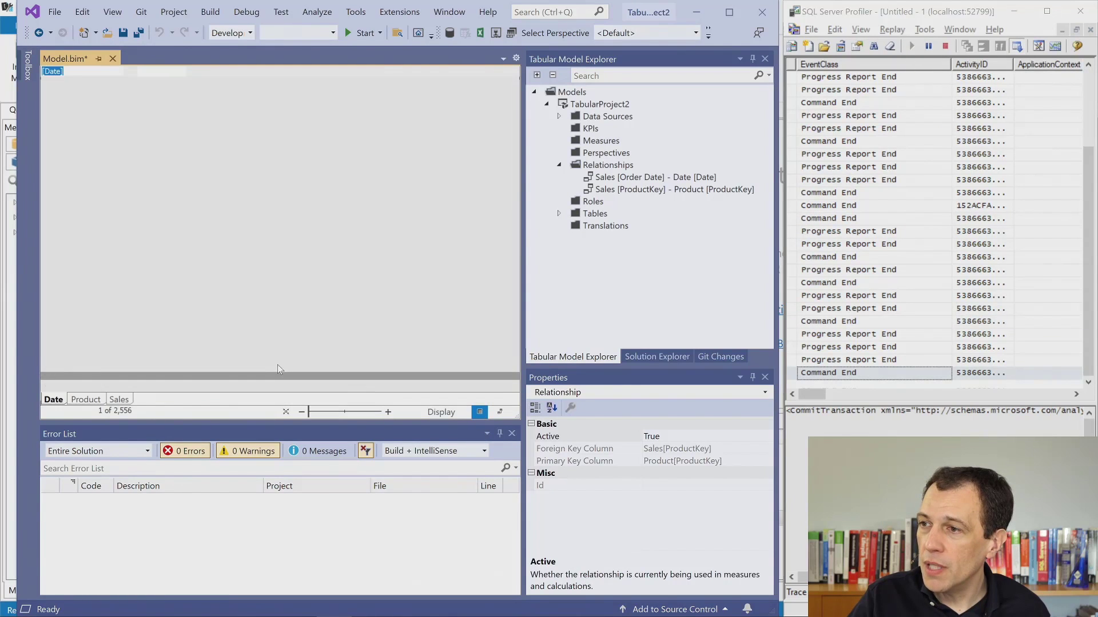
{"action": "left_click_drag", "start_coordinate": [292, 372], "coordinate": [318, 289]}
{"action": "left_click", "coordinate": [119, 400]}
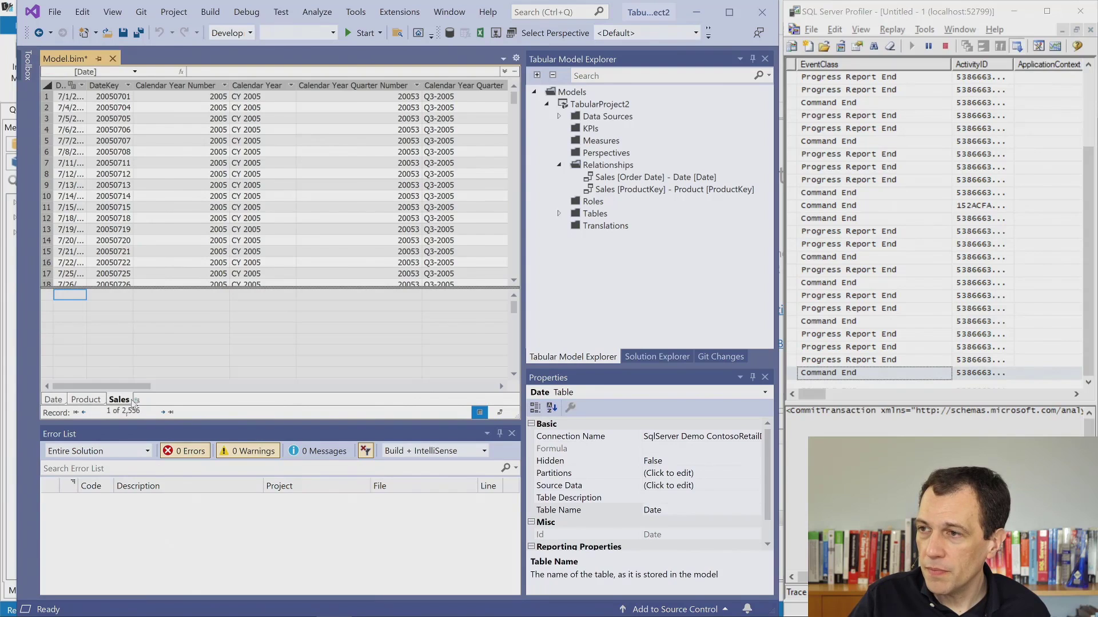
- Select an empty measure cell in the Sales table and enlarge the formula bar to several lines
{"action": "left_click", "coordinate": [101, 353]}
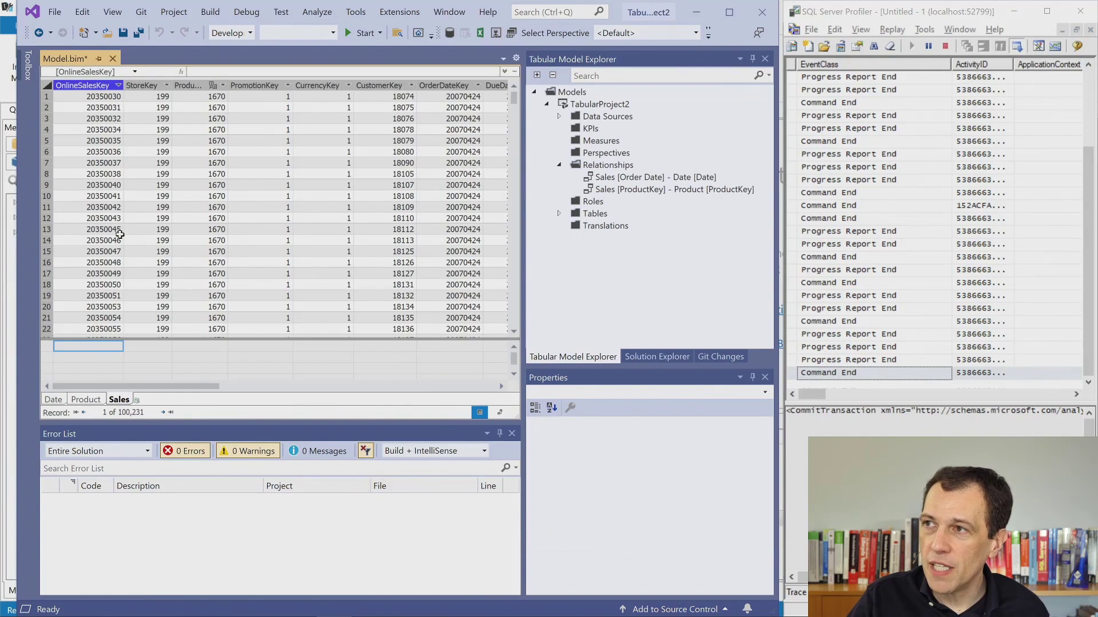
{"action": "left_click", "coordinate": [100, 349]}
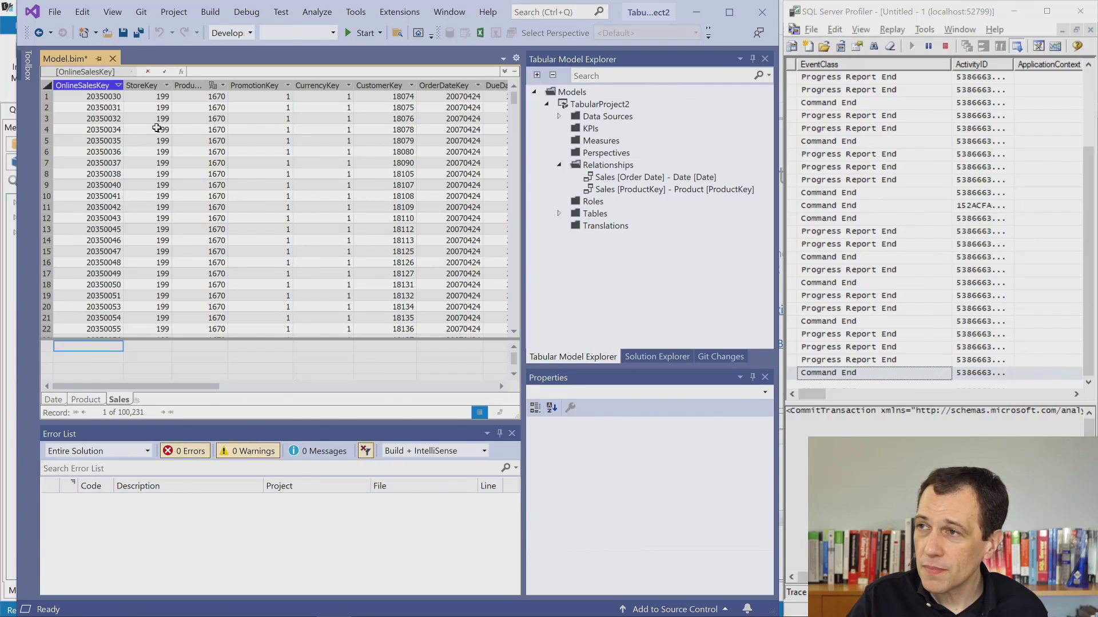
{"action": "mouse_move", "coordinate": [213, 84]}
{"action": "left_click_drag", "start_coordinate": [215, 79], "coordinate": [232, 188]}
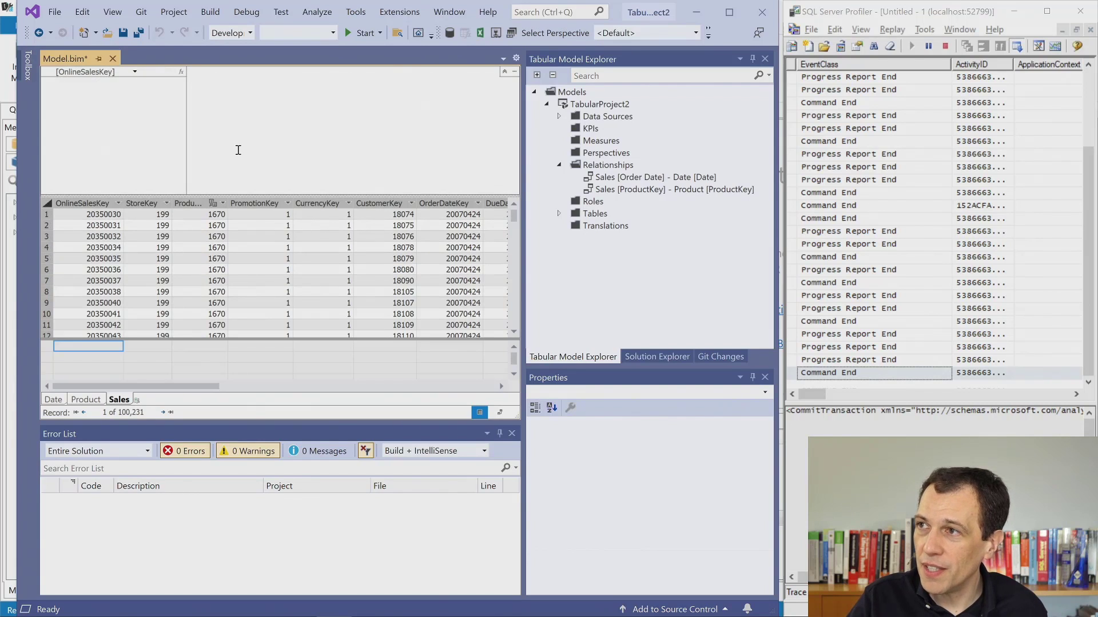
- Create the measure Sales Amount := SUMX ( Sales, Sales[Quantity] * Sales[Net Price] ) in the Sales table
{"action": "left_click", "coordinate": [248, 143]}
{"action": "type", "text": "AS"}
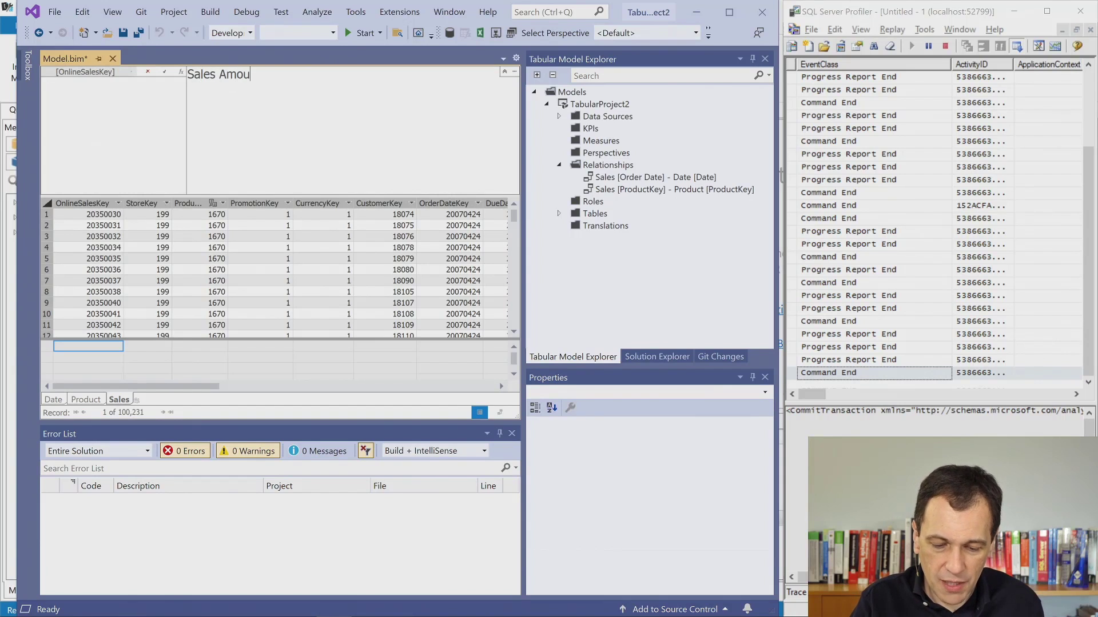
{"action": "type", "text": "les Amount :="}
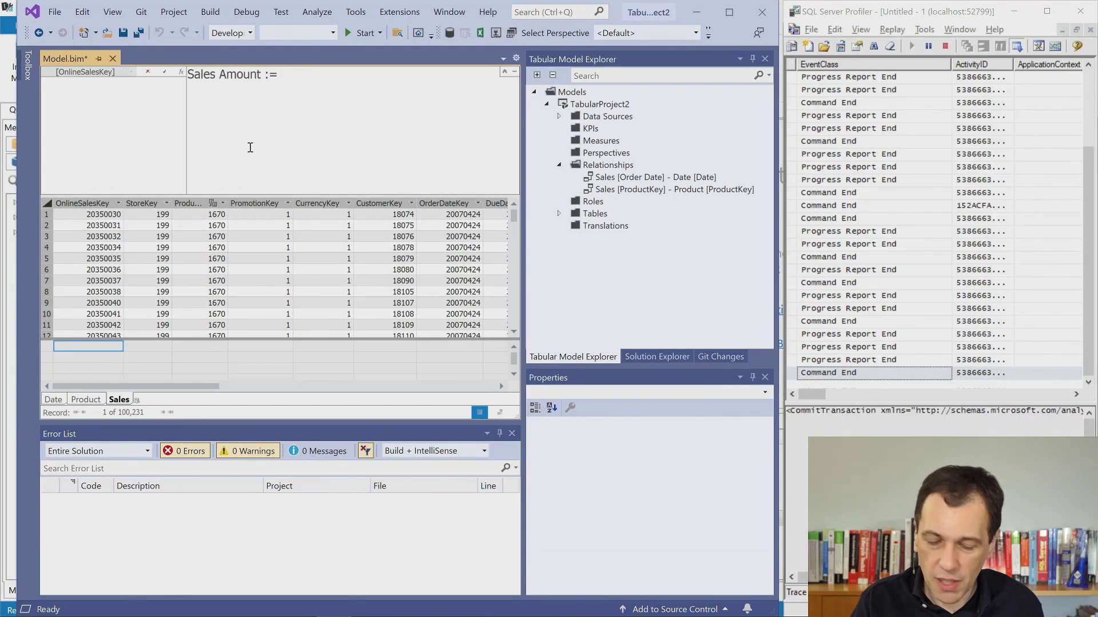
{"action": "type", "text": " SUMX ("}
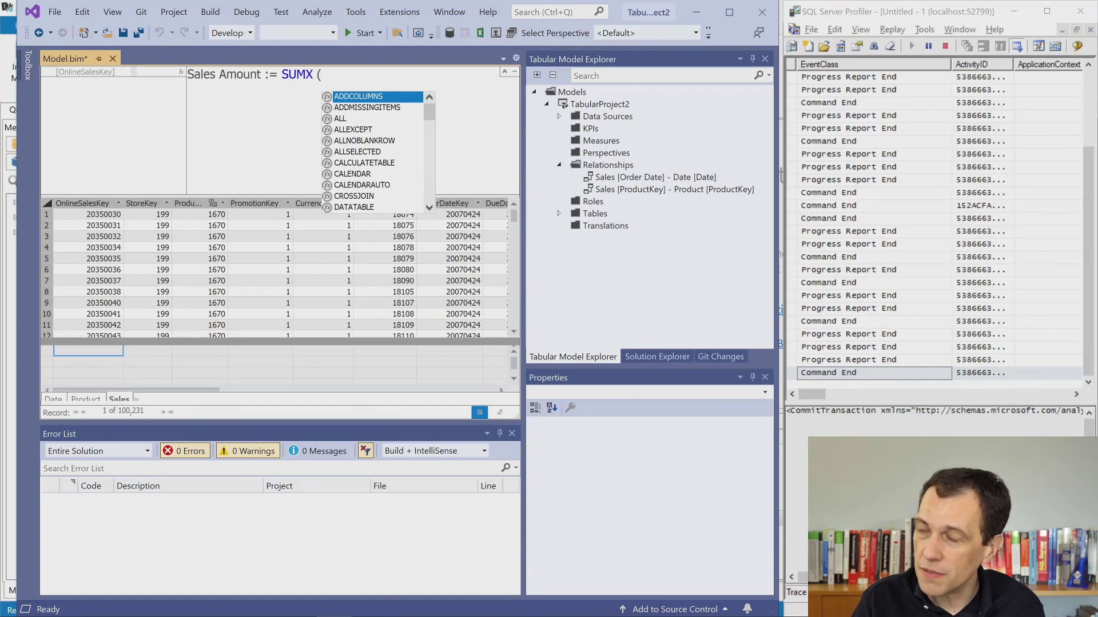
{"action": "type", "text": " Sales,"}
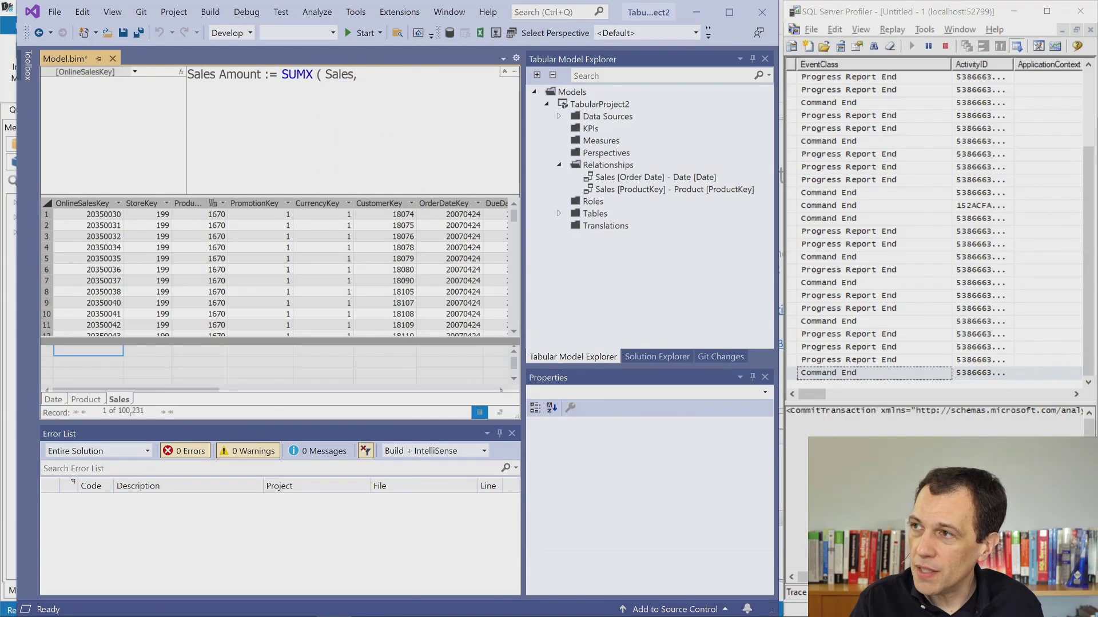
{"action": "type", "text": " Qua"}
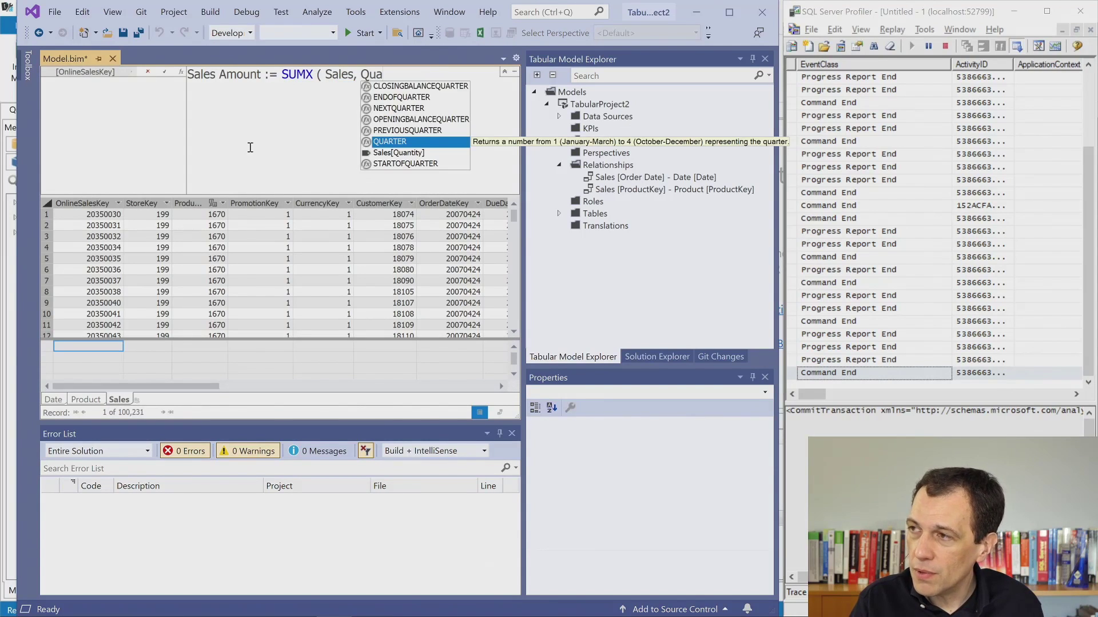
{"action": "type", "text": "n"}
{"action": "key", "text": "Tab"}
{"action": "type", "text": "* Sales["}
{"action": "type", "text": "Net Pri"}
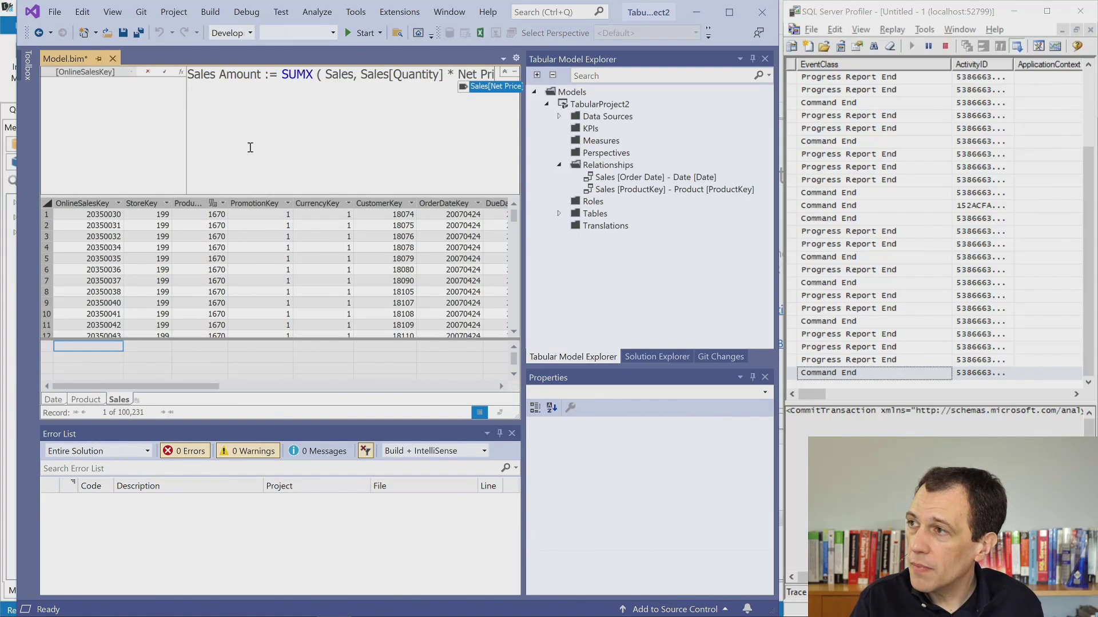
{"action": "key", "text": "Tab"}
{"action": "type", "text": ")"}
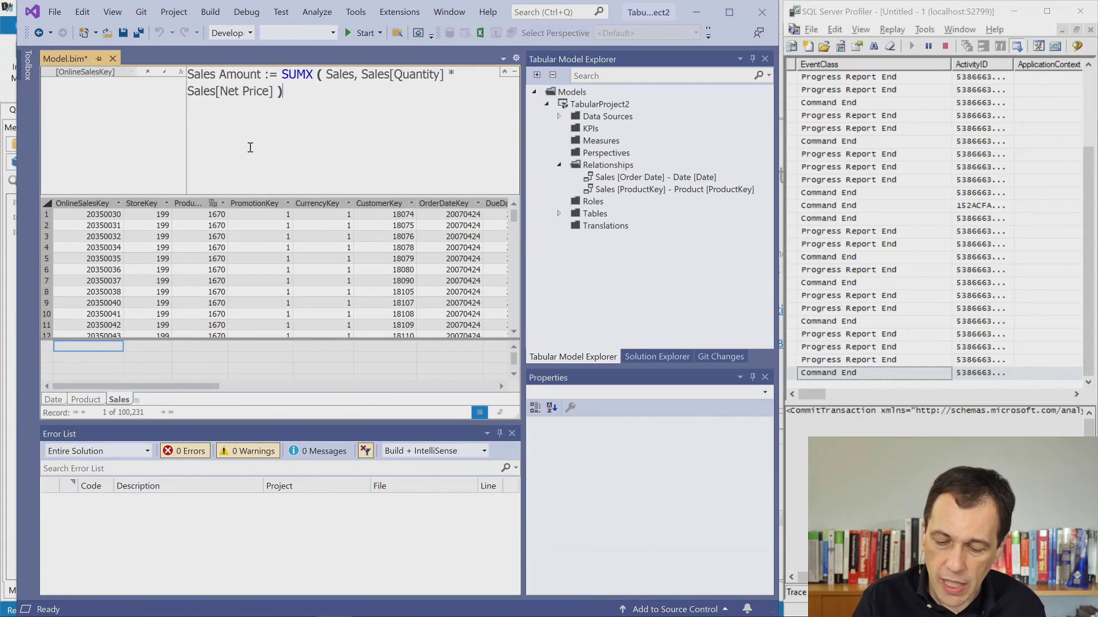
{"action": "key", "text": "Return"}
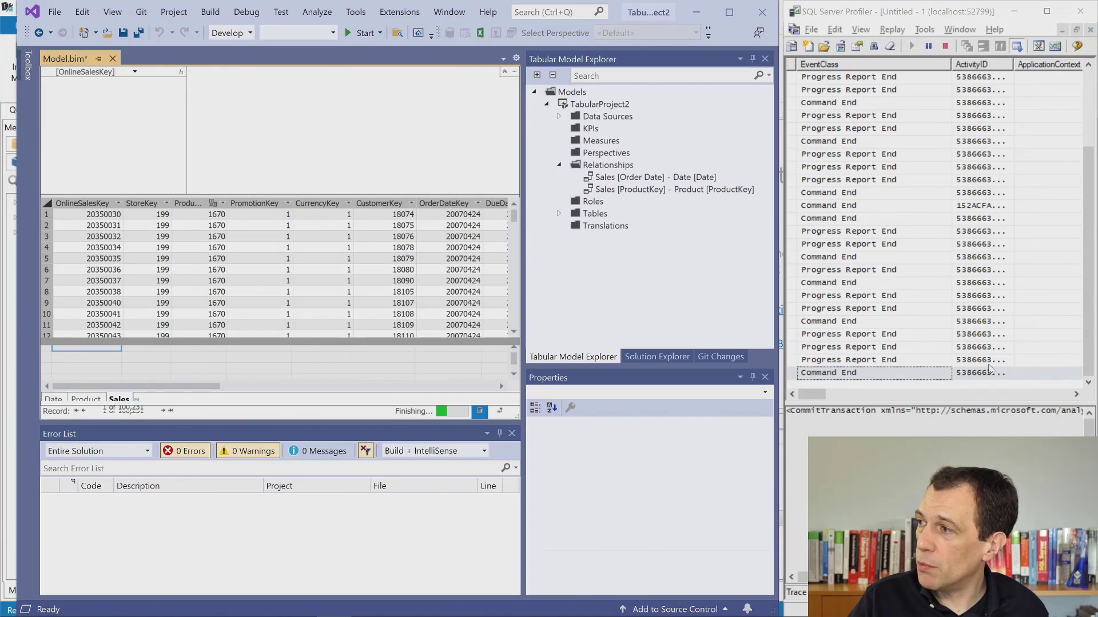
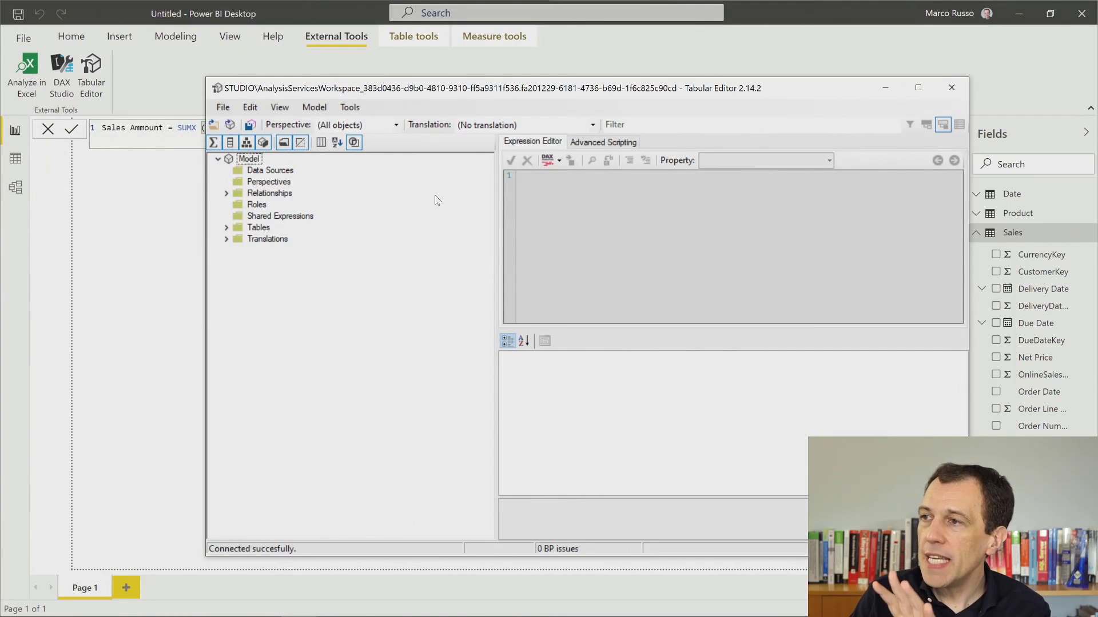
- Expand the model's Tables folder in Tabular Editor, and move and resize its window to about half the screen's width
{"action": "left_click", "coordinate": [225, 227]}
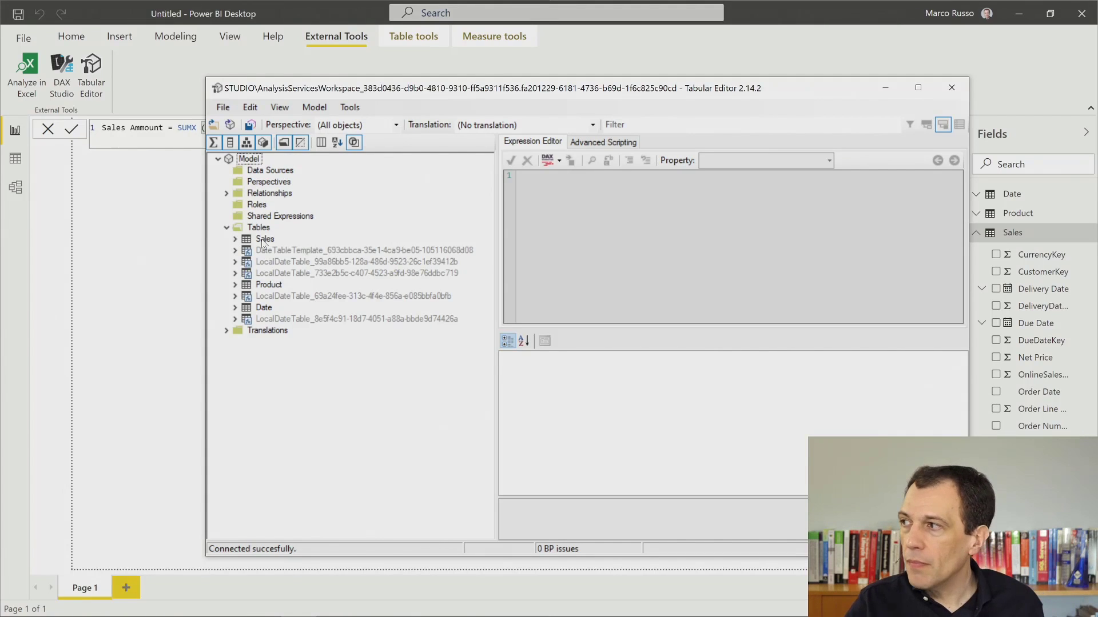
{"action": "key", "text": "alt+Tab"}
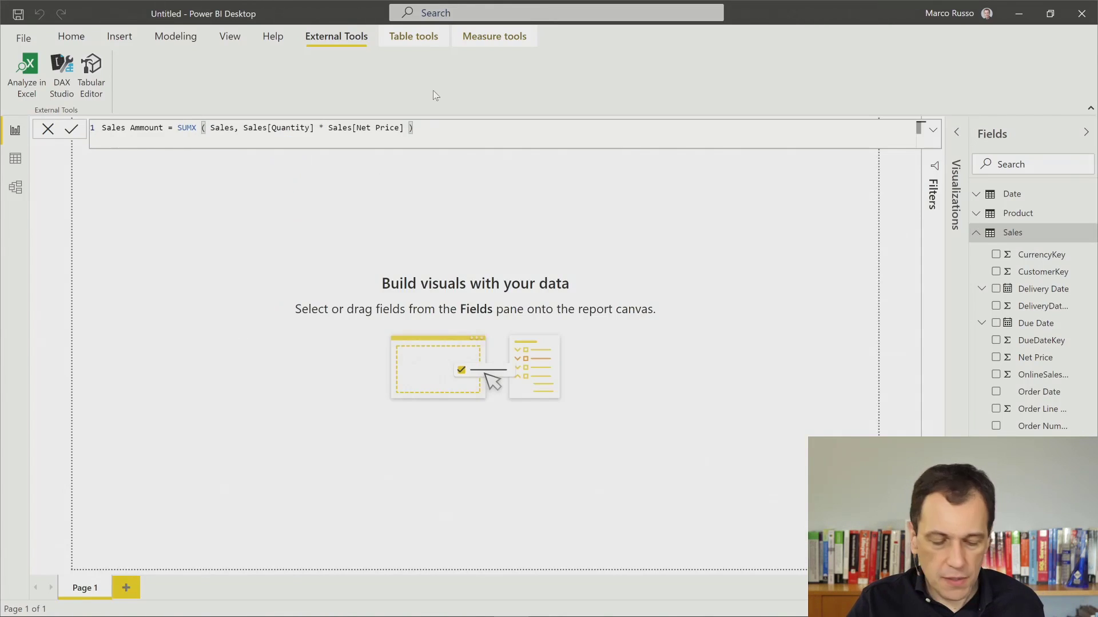
{"action": "key", "text": "alt+Tab"}
{"action": "left_click_drag", "start_coordinate": [439, 102], "coordinate": [241, 30]}
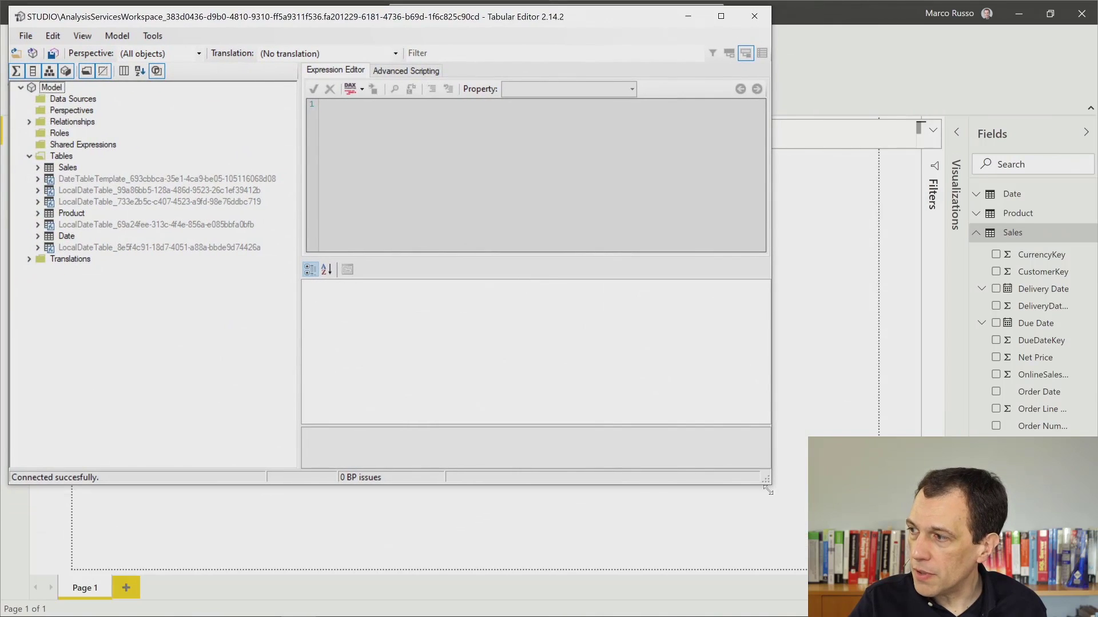
{"action": "left_click_drag", "start_coordinate": [768, 482], "coordinate": [560, 611]}
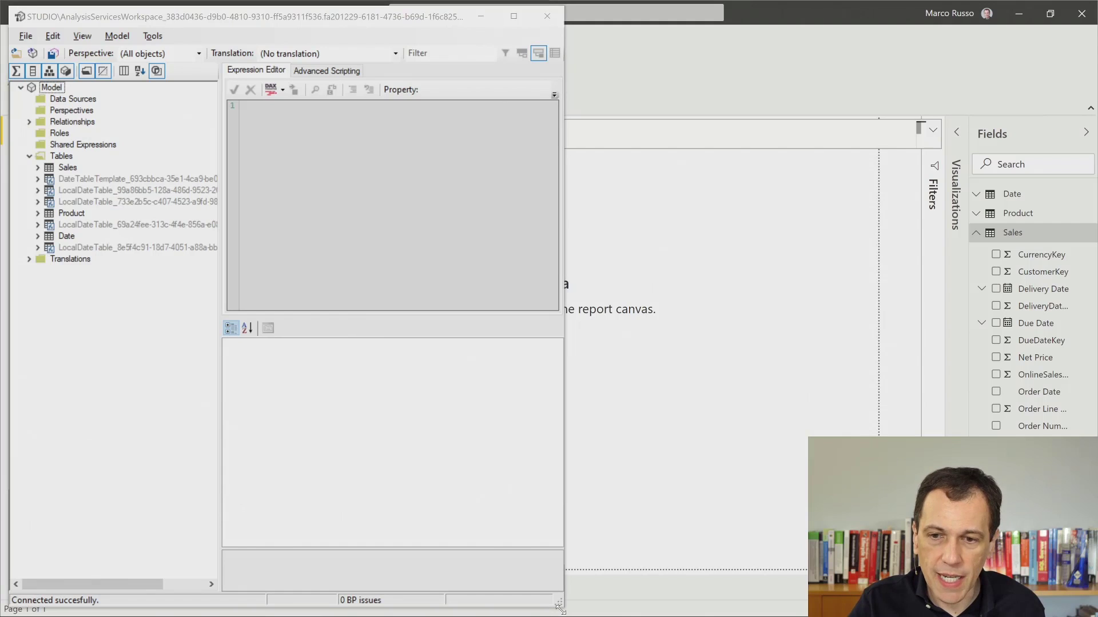
- Bring SQL Server Profiler beside Tabular Editor and restore Power BI Desktop to a smaller window that leaves the trace visible
{"action": "key", "text": "alt+Tab"}
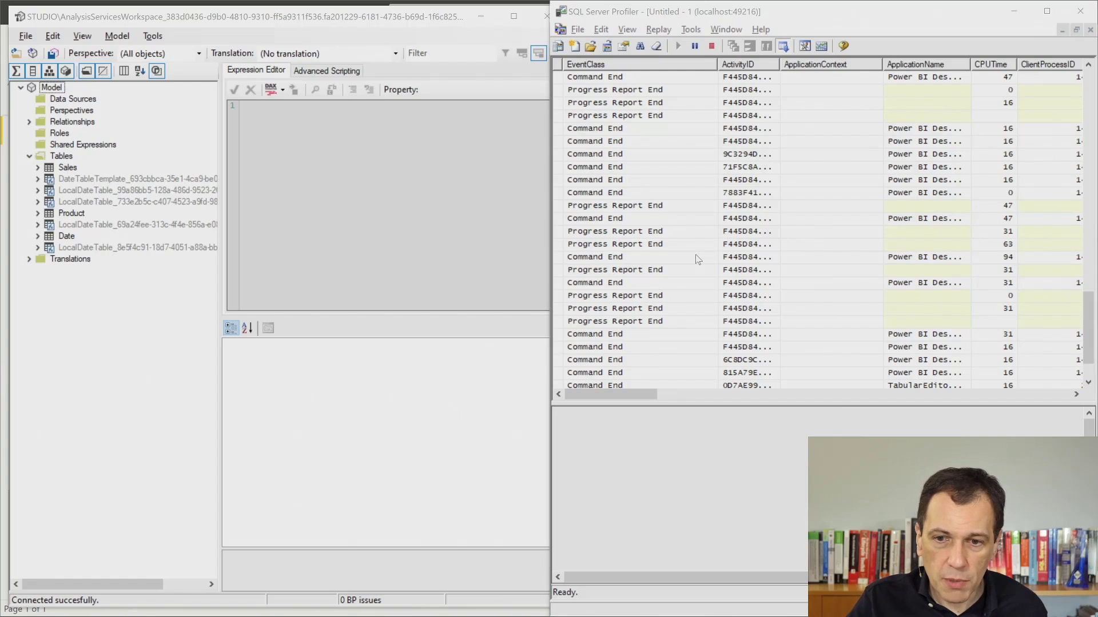
{"action": "key", "text": "alt+Tab"}
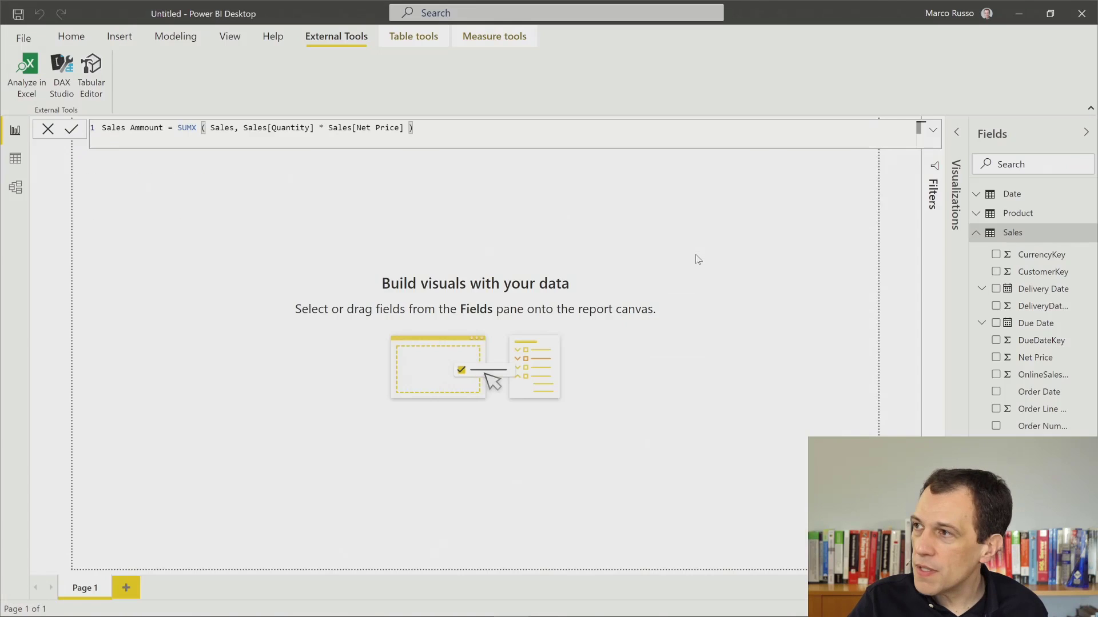
{"action": "left_click_drag", "start_coordinate": [760, 18], "coordinate": [318, 52]}
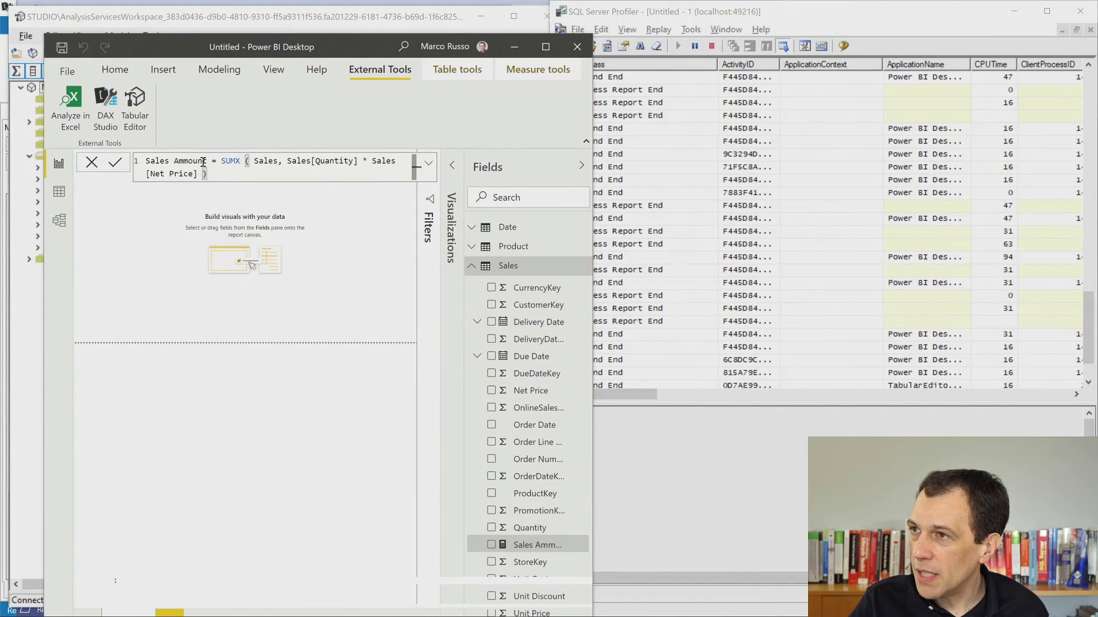
- Correct the measure's misspelled name to Sales Amount in Power BI Desktop and commit the formula
{"action": "left_click", "coordinate": [182, 160]}
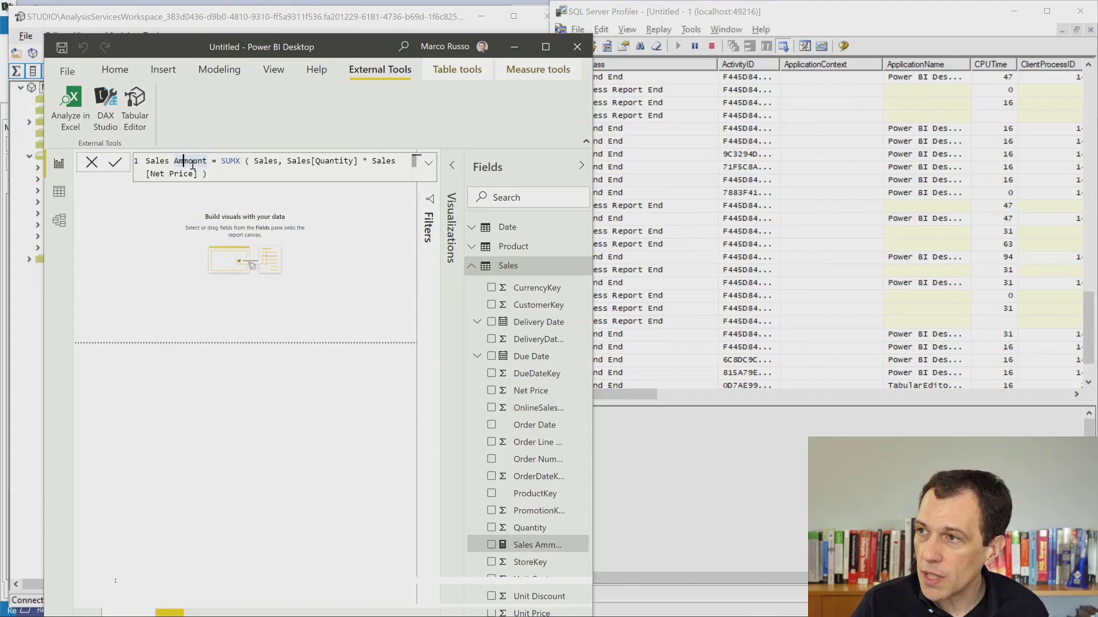
{"action": "key", "text": "Delete"}
{"action": "left_click", "coordinate": [114, 166]}
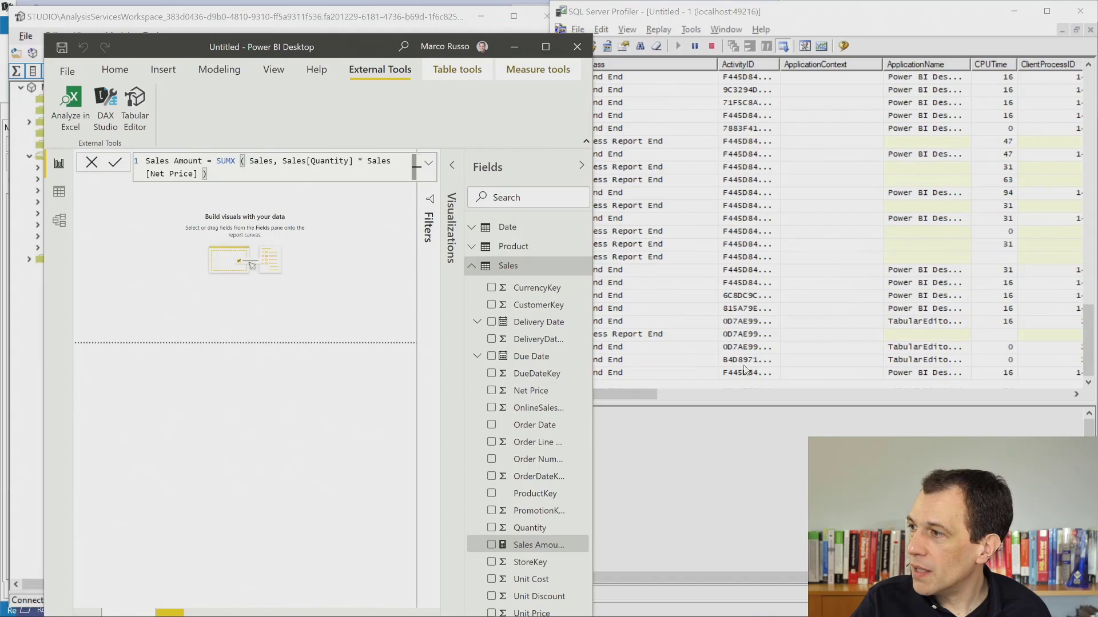
- Examine the latest Command End event in the SQL Server Profiler trace, including its request text and further columns
{"action": "left_click", "coordinate": [741, 373]}
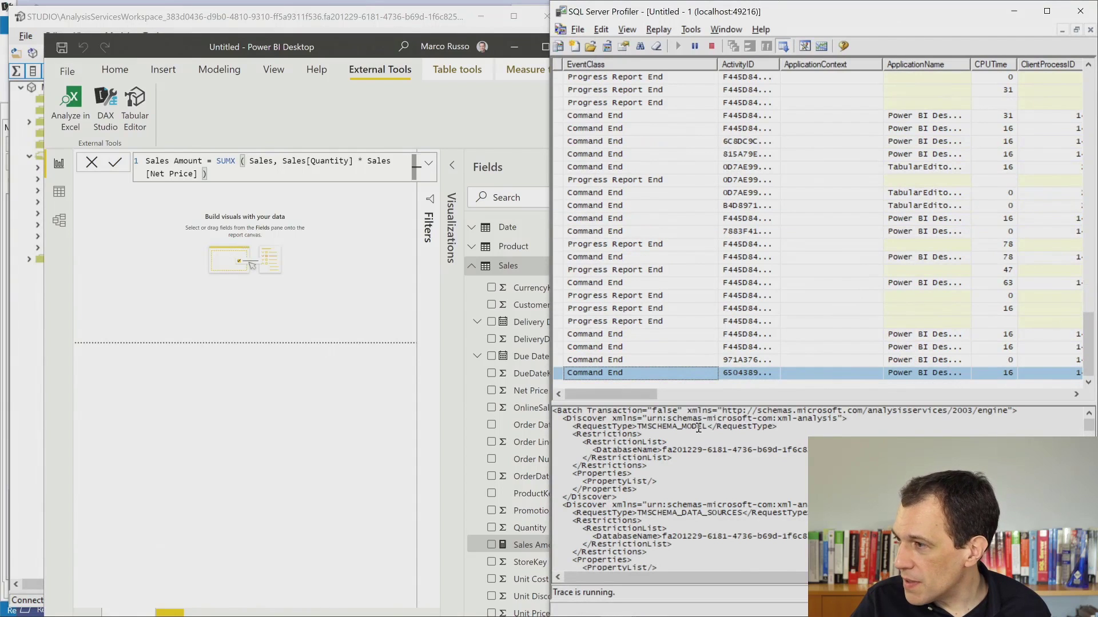
{"action": "scroll", "coordinate": [699, 447], "scroll_direction": "down", "scroll_amount": 7}
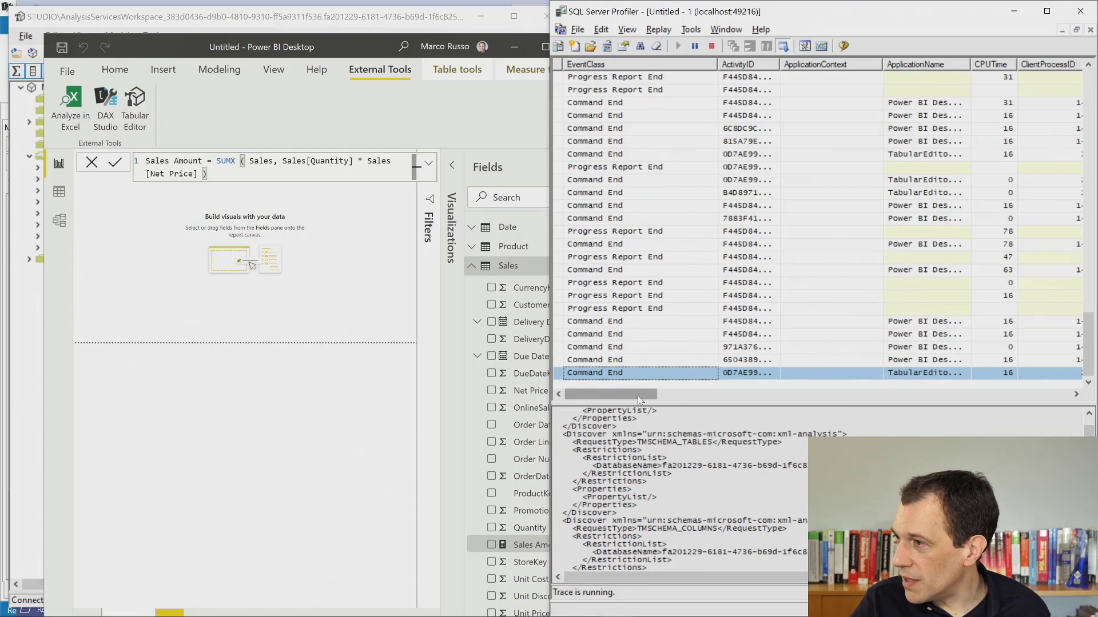
{"action": "left_click_drag", "start_coordinate": [637, 396], "coordinate": [799, 399]}
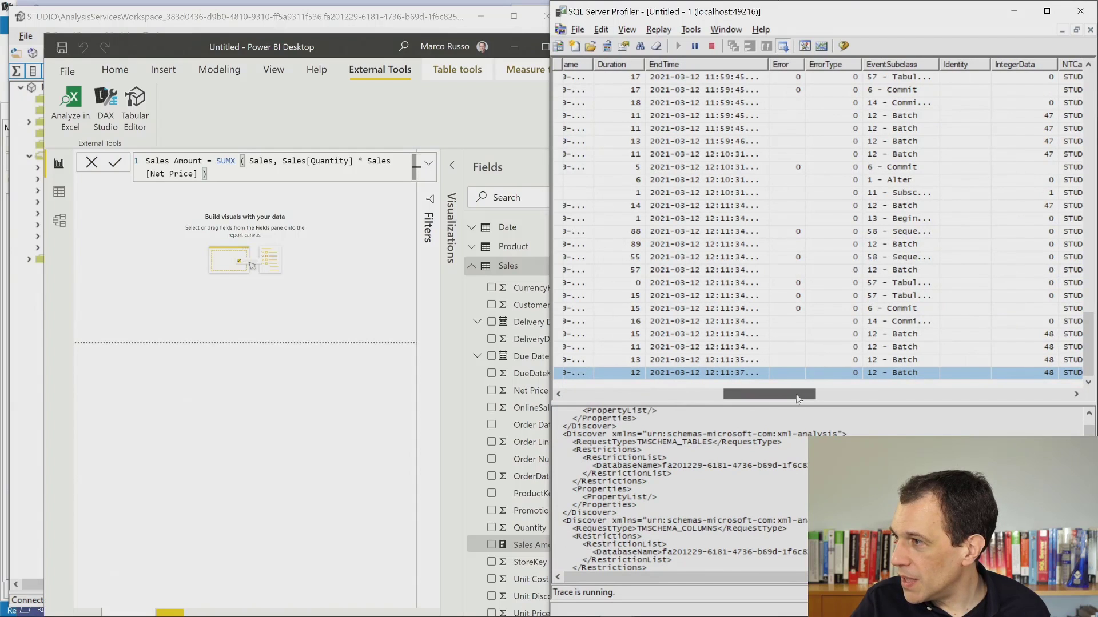
{"action": "left_click_drag", "start_coordinate": [798, 398], "coordinate": [641, 398]}
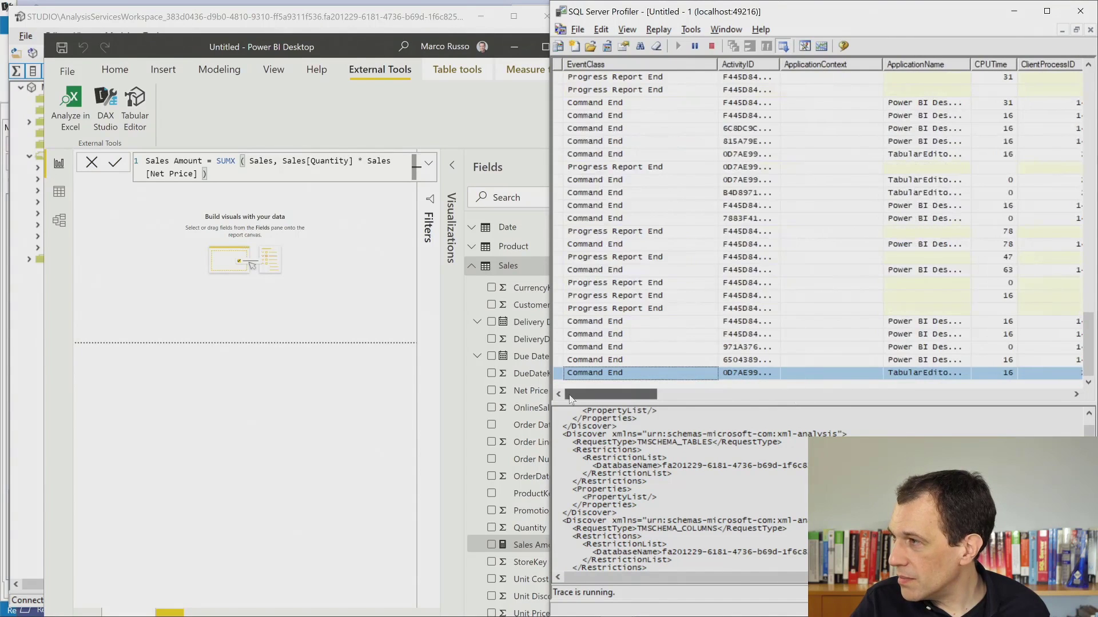
- Append + 0 to the Sales Amount measure's formula in Power BI Desktop and commit it
{"action": "left_click", "coordinate": [206, 176]}
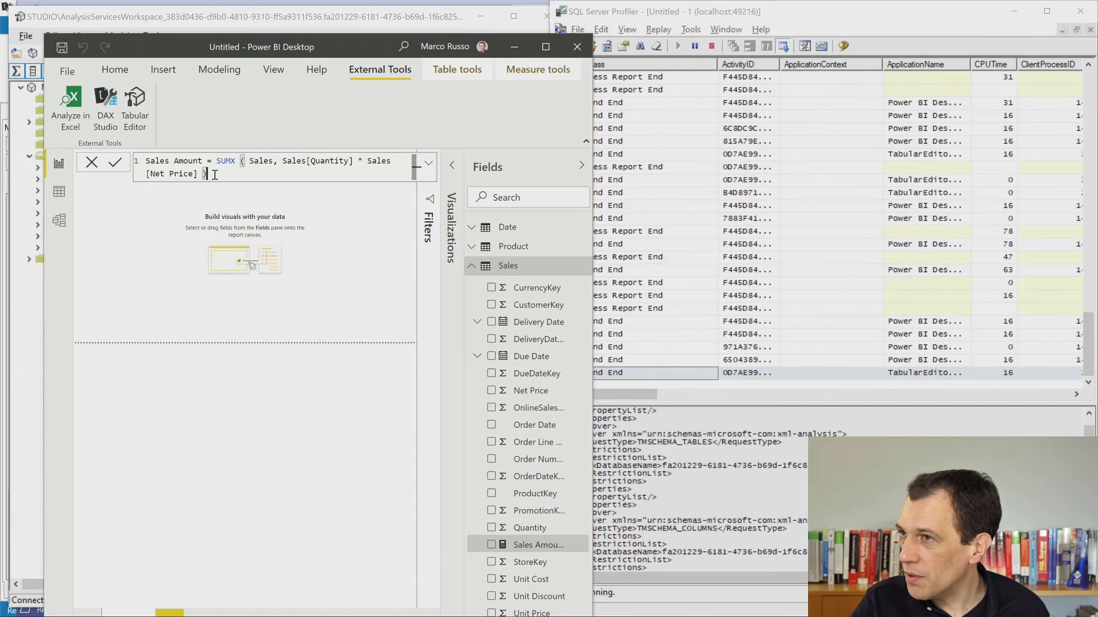
{"action": "type", "text": "+ 0"}
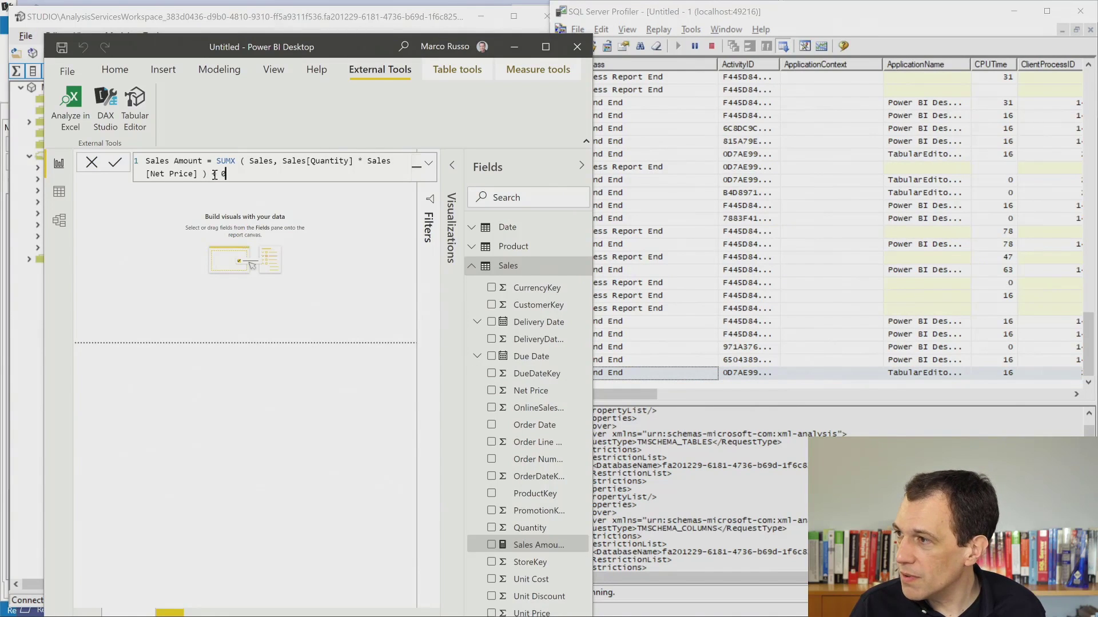
{"action": "key", "text": "Return"}
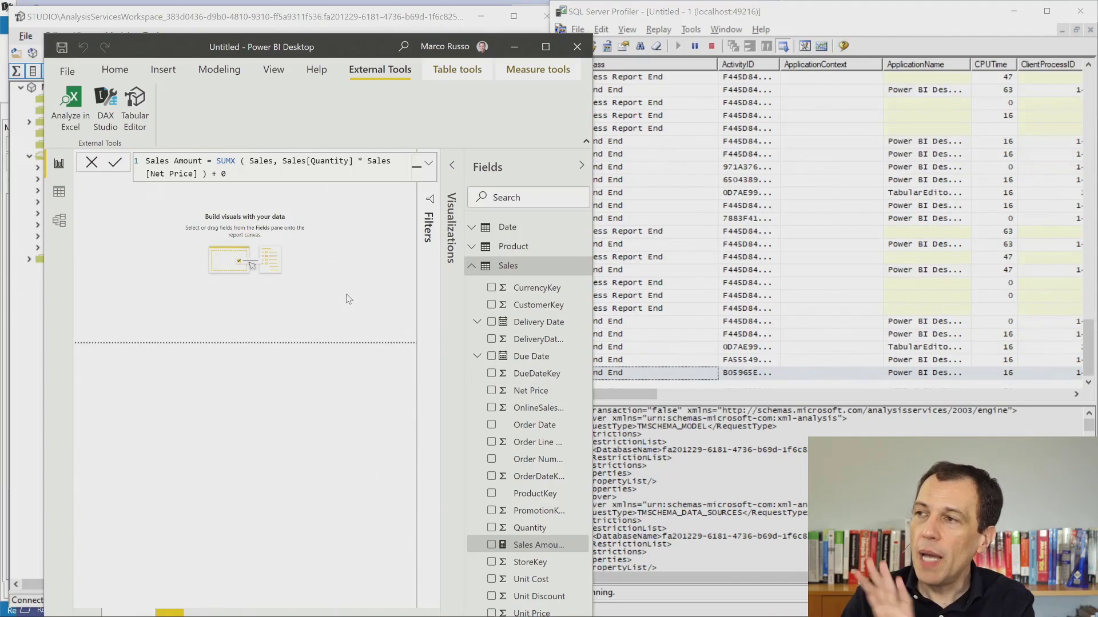
- Minimise Power BI Desktop, switch to Tabular Editor, add a new measure to the Sales table and try to name it Total Cost
{"action": "left_click", "coordinate": [514, 47]}
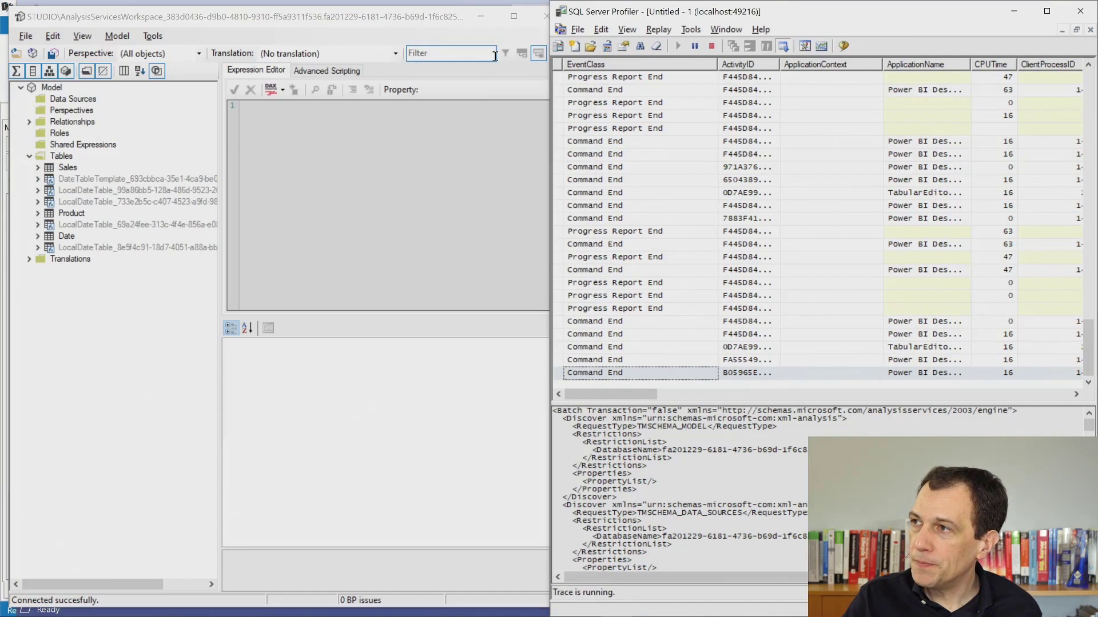
{"action": "left_click", "coordinate": [313, 28]}
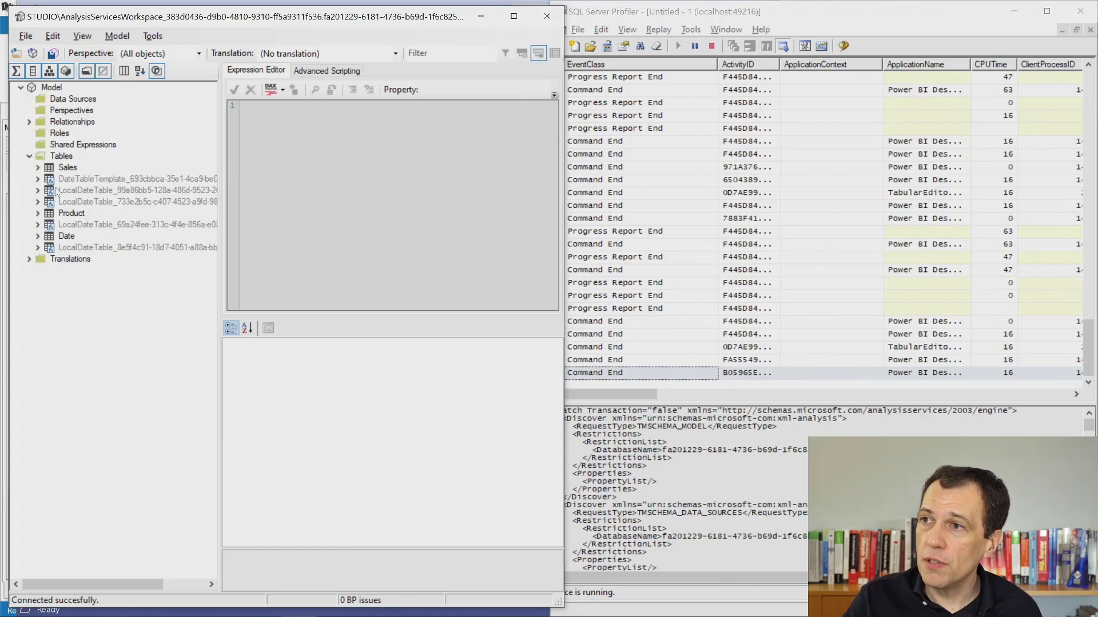
{"action": "left_click", "coordinate": [37, 167]}
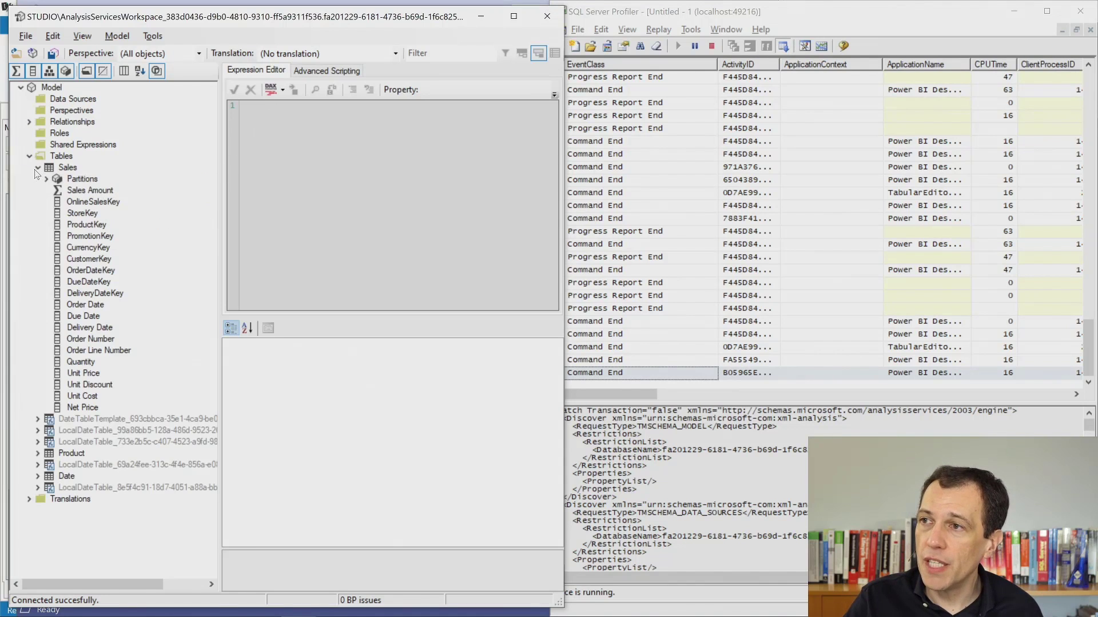
{"action": "right_click", "coordinate": [67, 169]}
{"action": "mouse_move", "coordinate": [109, 177]}
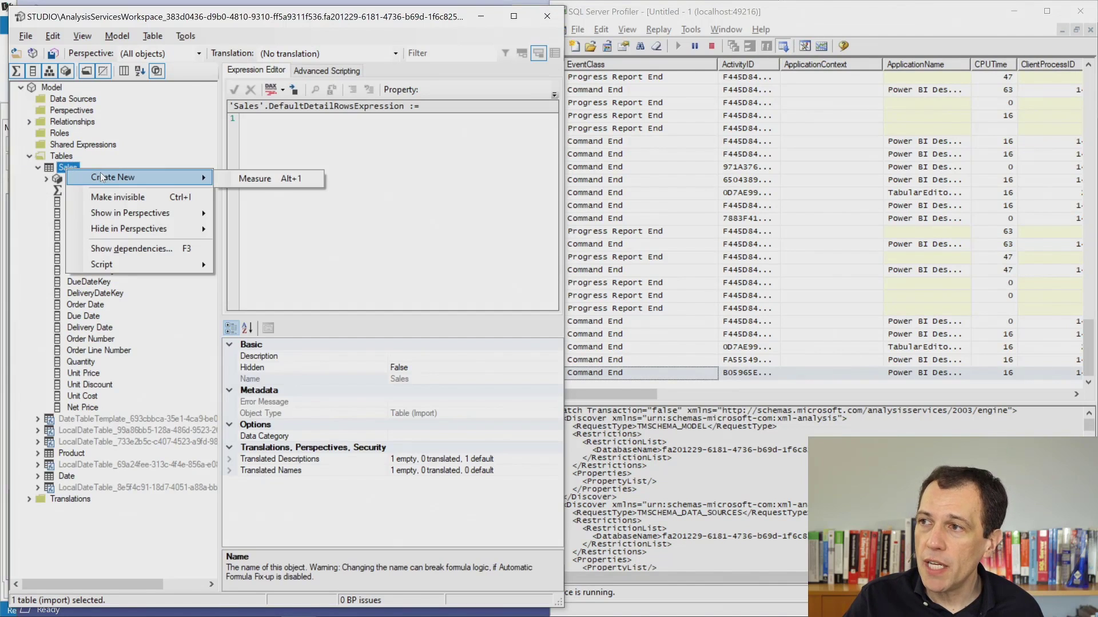
{"action": "left_click", "coordinate": [255, 176]}
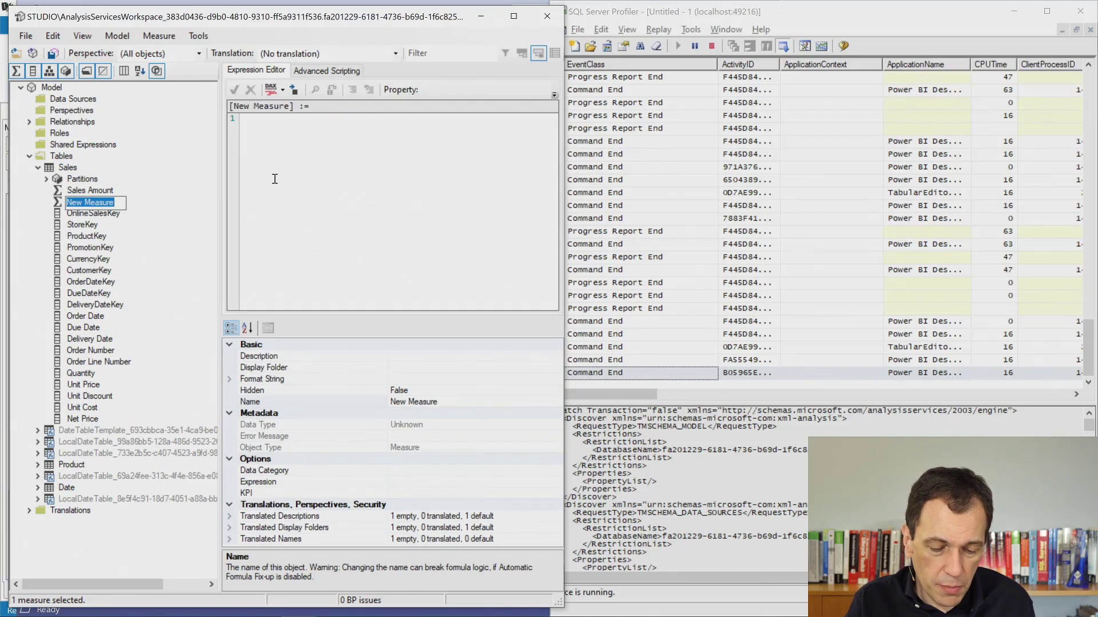
{"action": "type", "text": "Total Cost"}
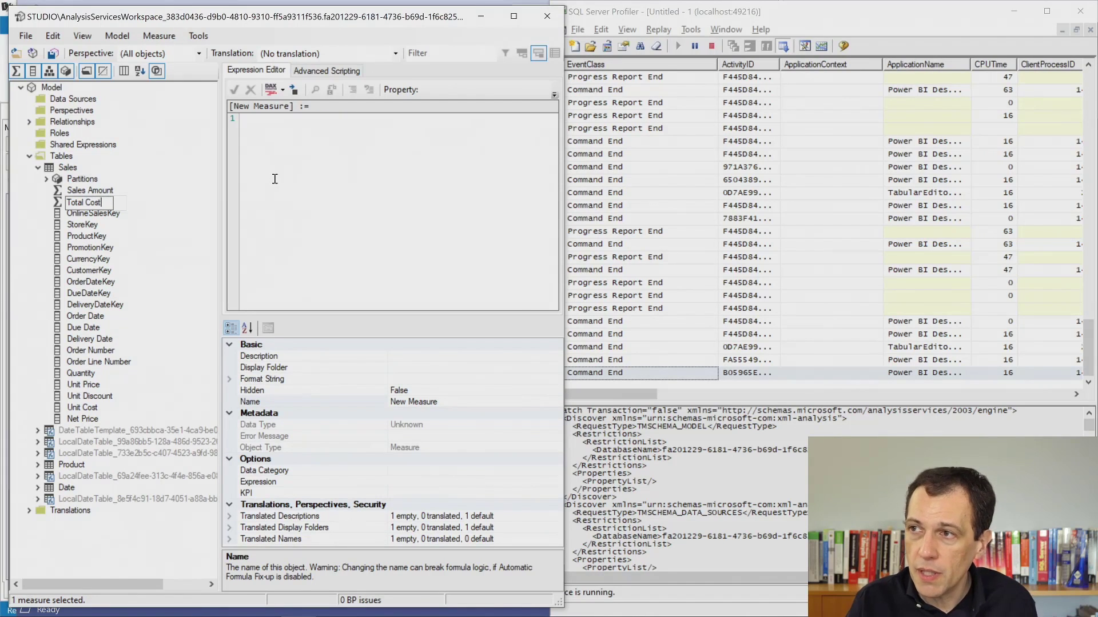
{"action": "key", "text": "Escape"}
- Enter the expression SUMX ( Sales, Sales[Quantity] * Sales[Unit Cost] ) for the new measure and accept it
{"action": "left_click", "coordinate": [277, 179]}
{"action": "type", "text": "SUM"}
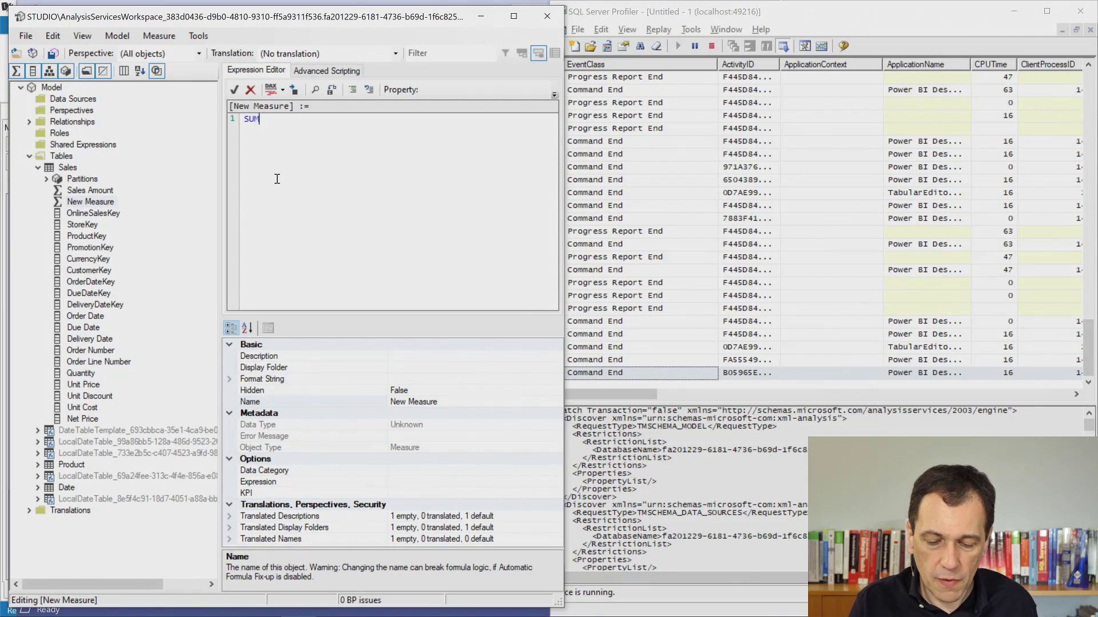
{"action": "type", "text": "X ( Sales"}
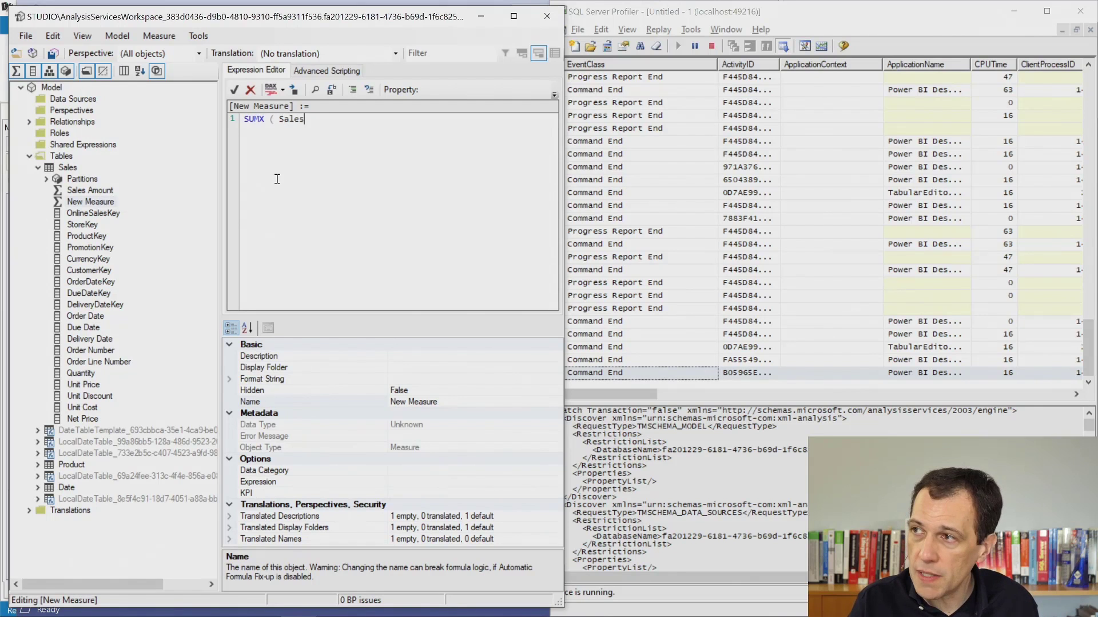
{"action": "type", "text": ", Sales["}
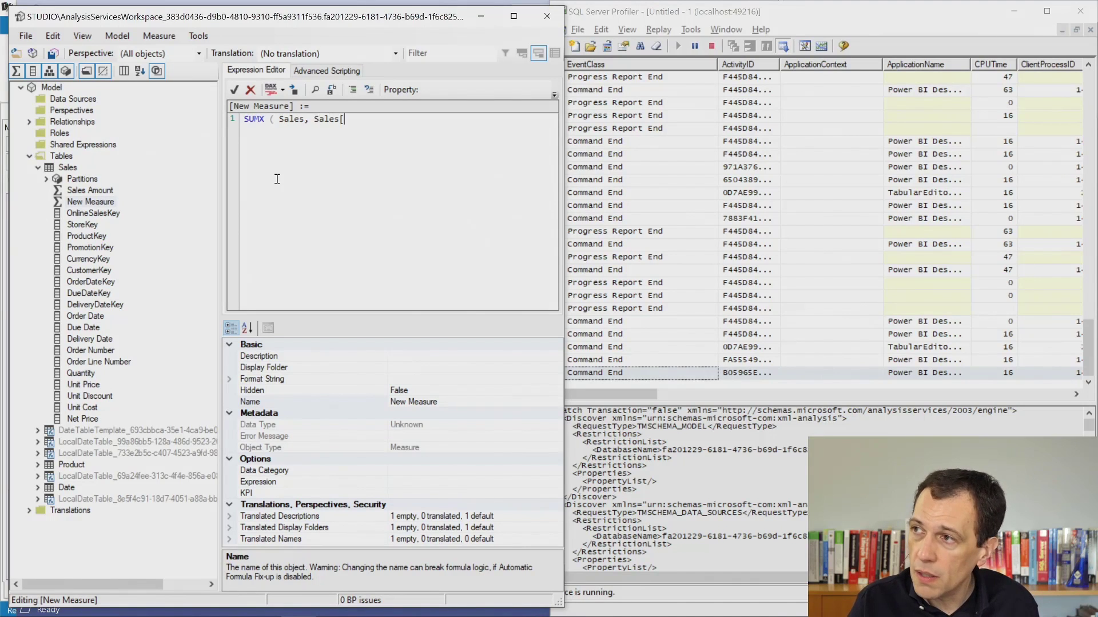
{"action": "type", "text": "Quantity"}
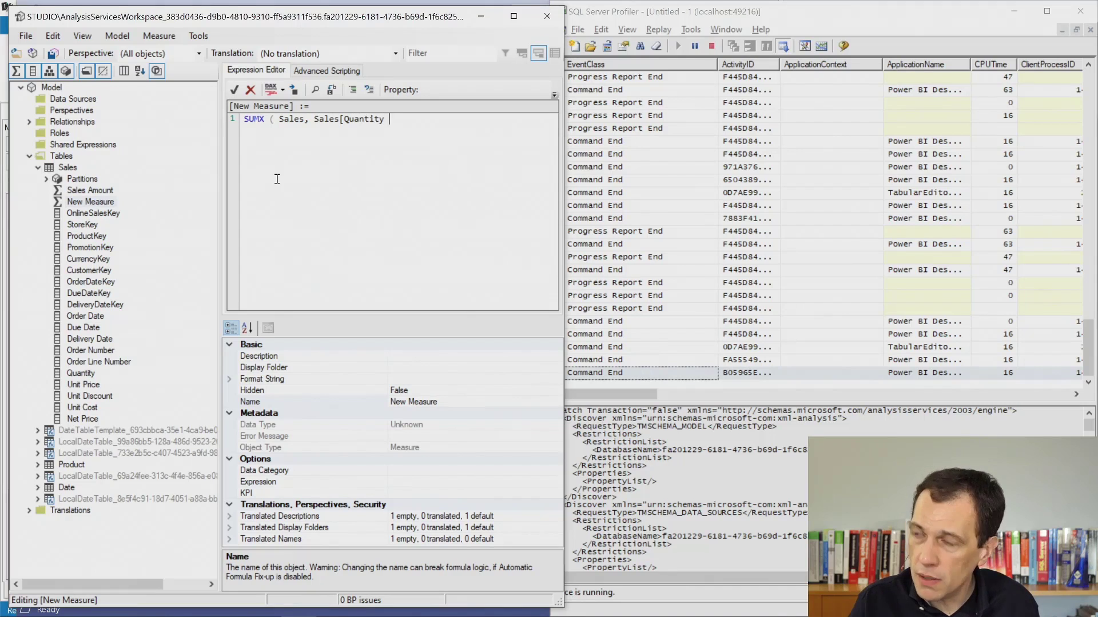
{"action": "type", "text": "]"}
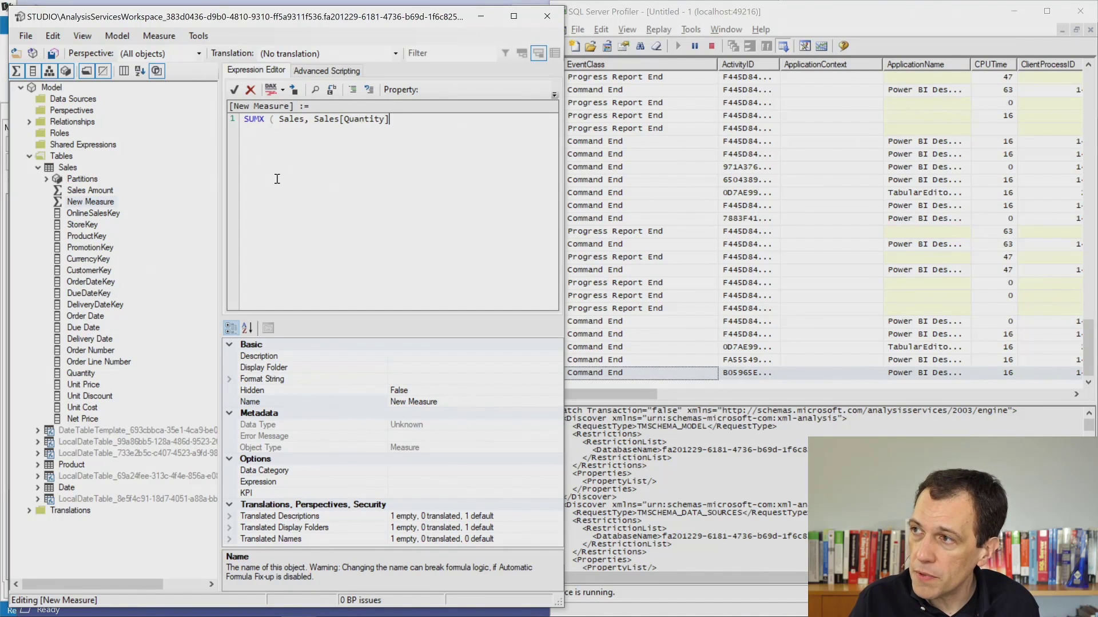
{"action": "type", "text": " * S"}
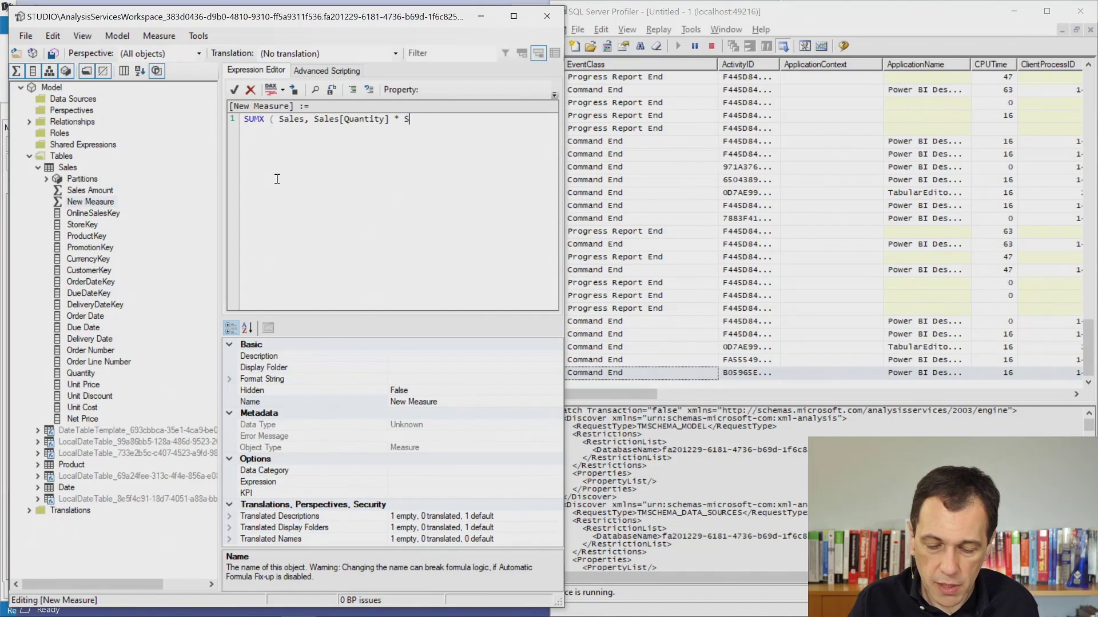
{"action": "type", "text": "ales[U"}
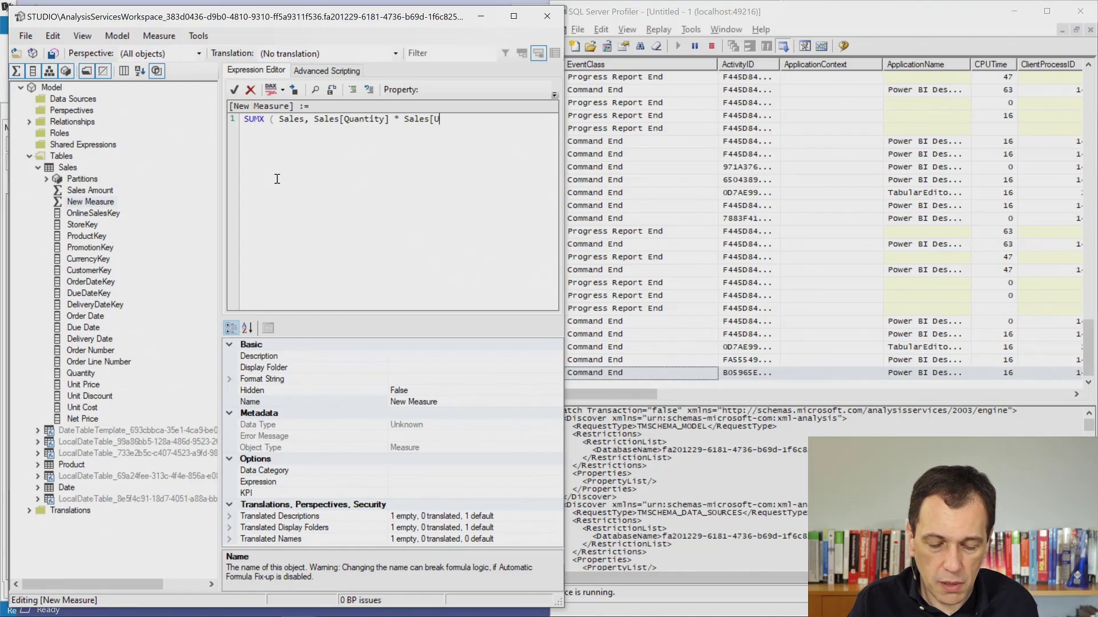
{"action": "type", "text": "nit Cost]"}
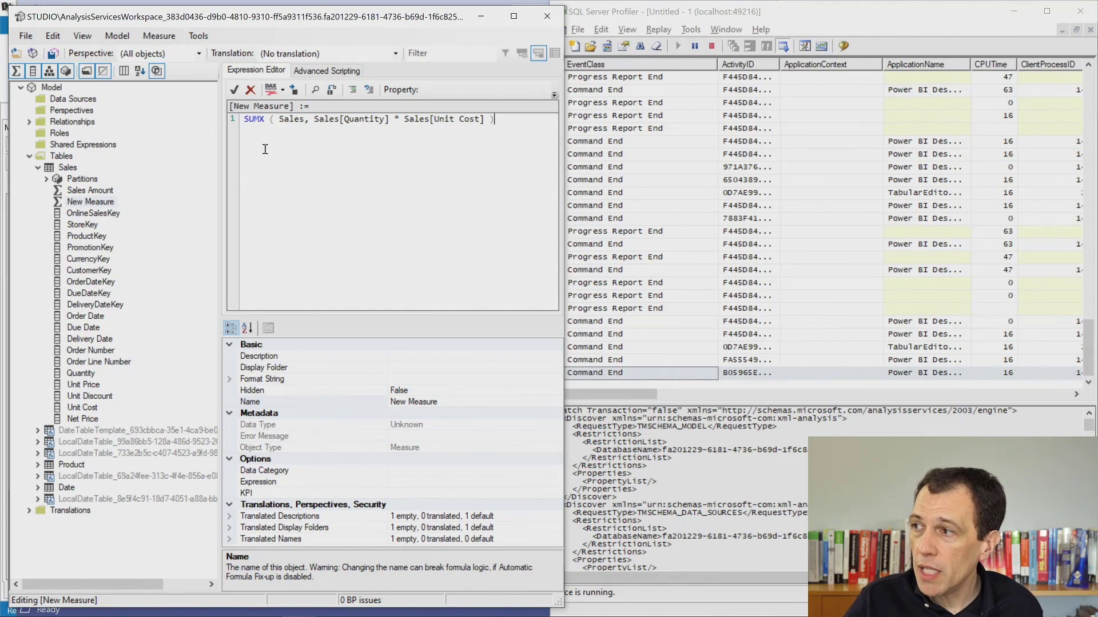
{"action": "left_click", "coordinate": [676, 376]}
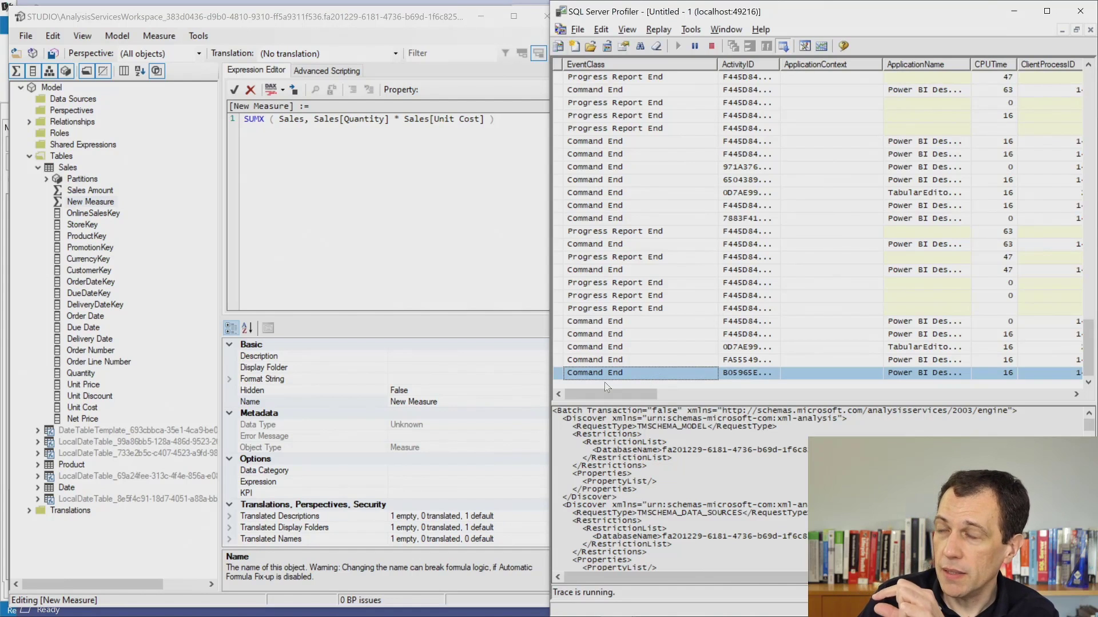
{"action": "left_click", "coordinate": [476, 228]}
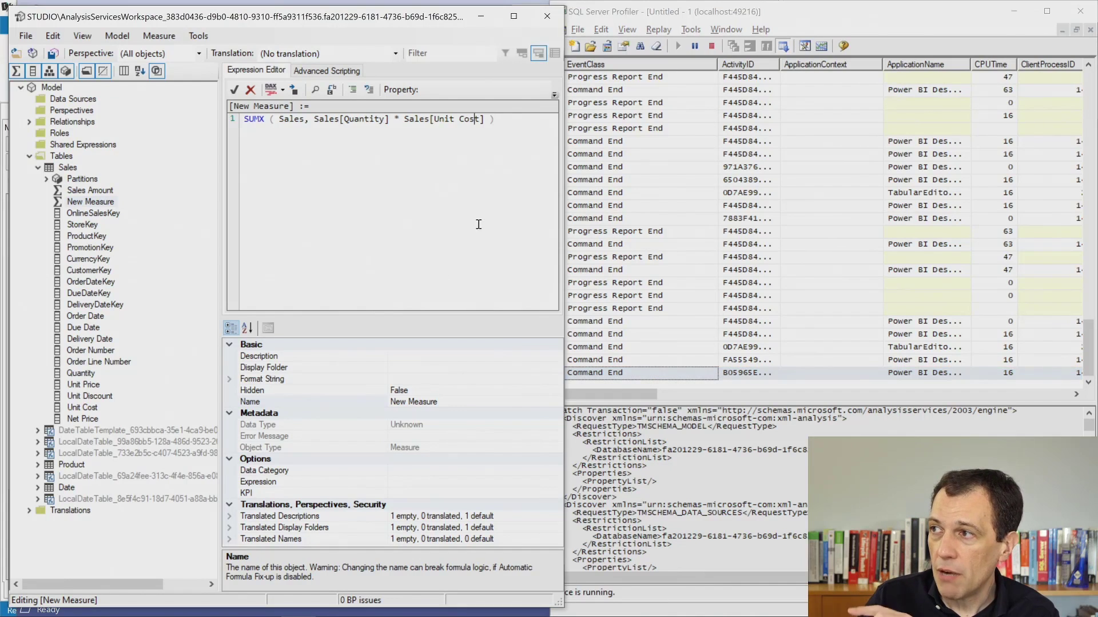
{"action": "left_click", "coordinate": [234, 90]}
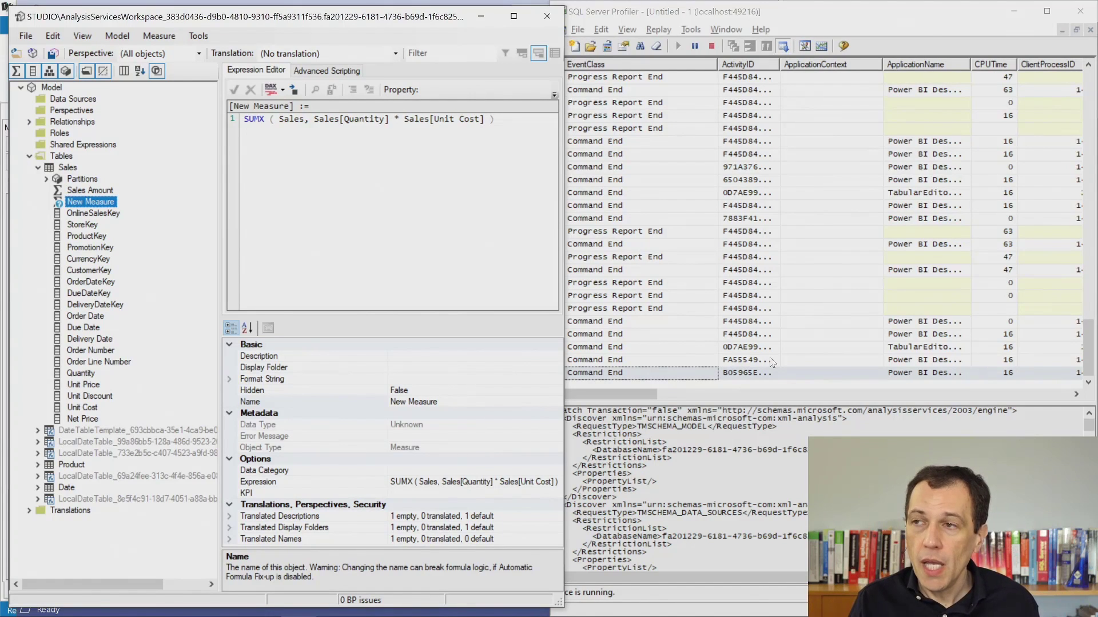
- Rename the new measure in the Sales table to Total Cost
{"action": "left_click", "coordinate": [73, 203]}
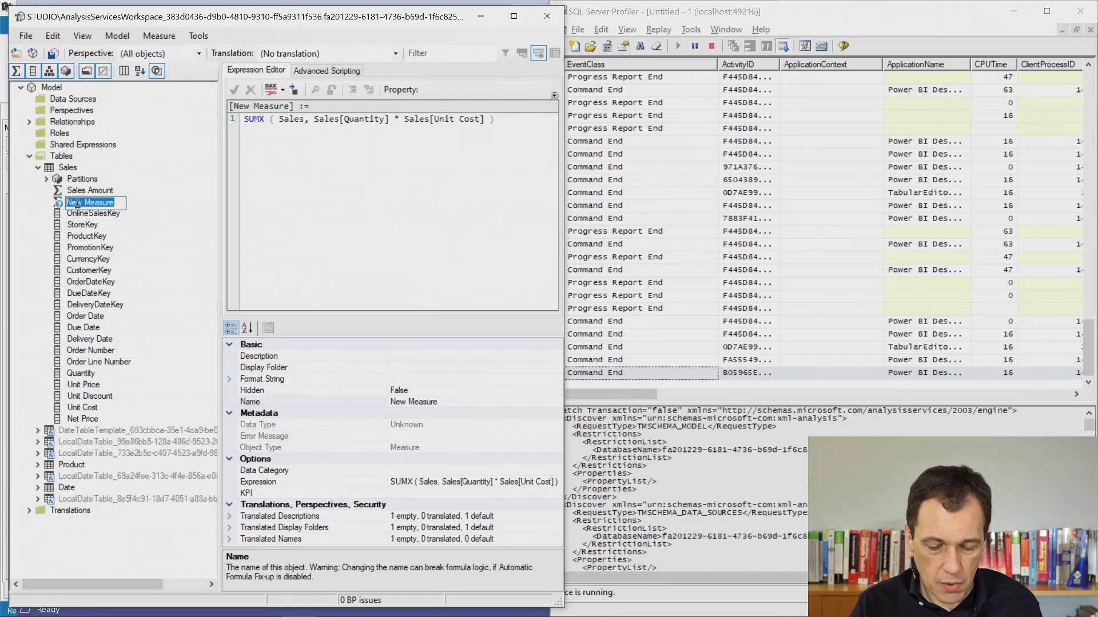
{"action": "type", "text": "Total Co"}
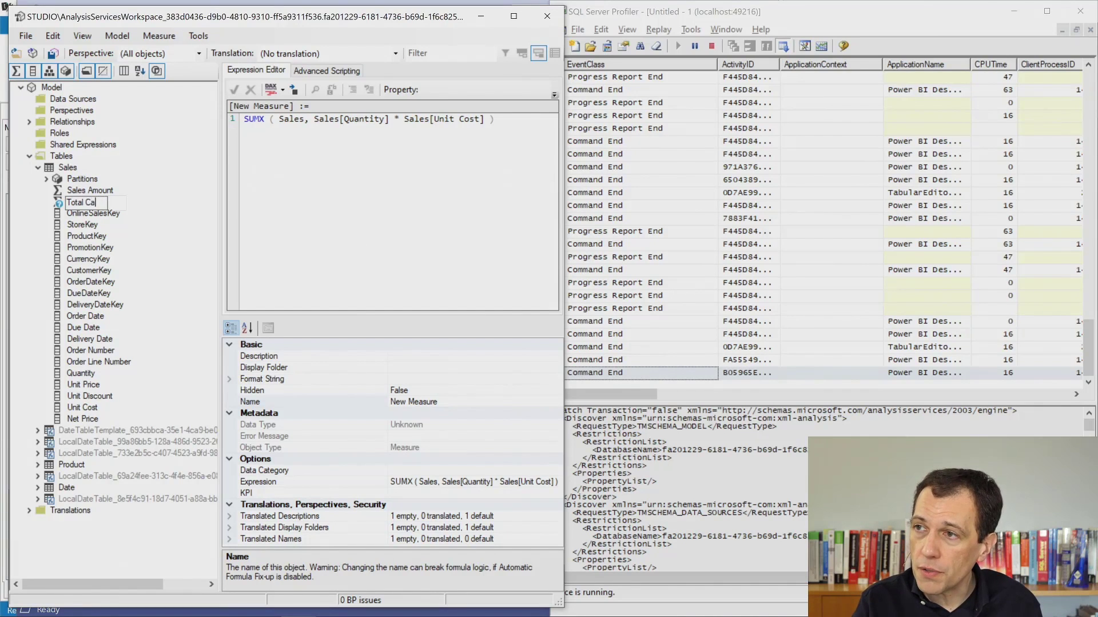
{"action": "type", "text": "st"}
{"action": "key", "text": "Return"}
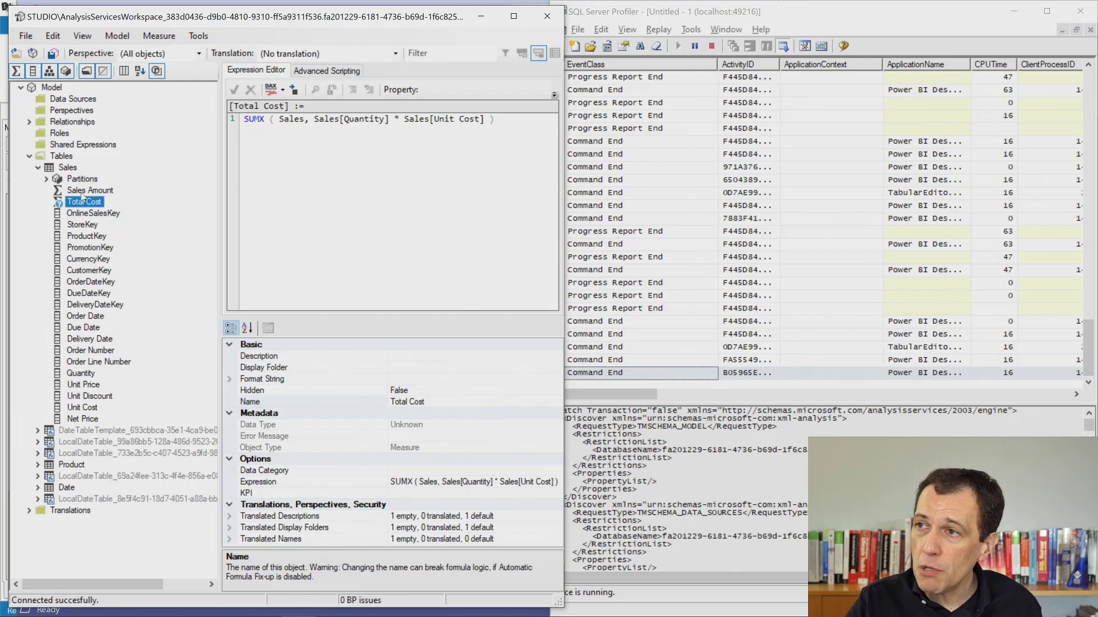
- Create another measure in the Sales table and name it Margin
{"action": "right_click", "coordinate": [67, 168]}
{"action": "mouse_move", "coordinate": [122, 179]}
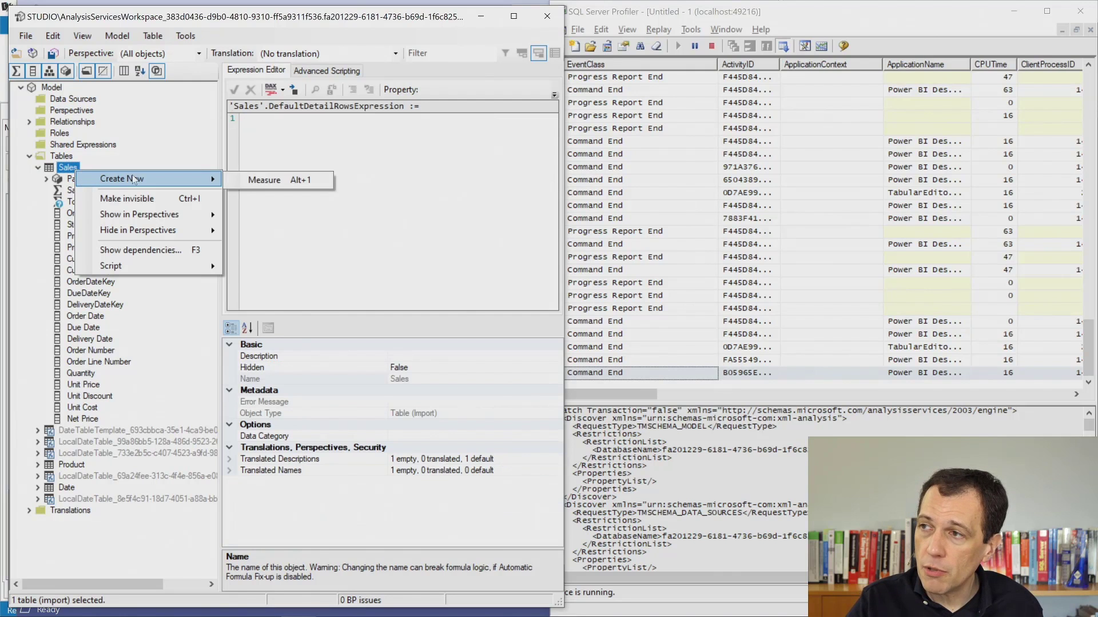
{"action": "left_click", "coordinate": [264, 179]}
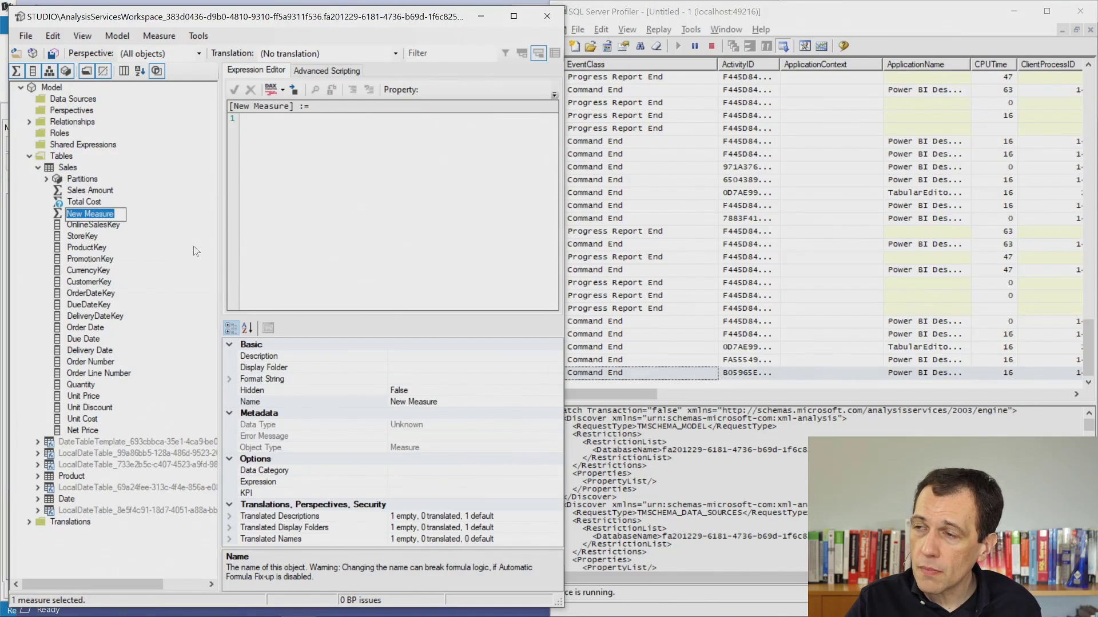
{"action": "type", "text": "Margin"}
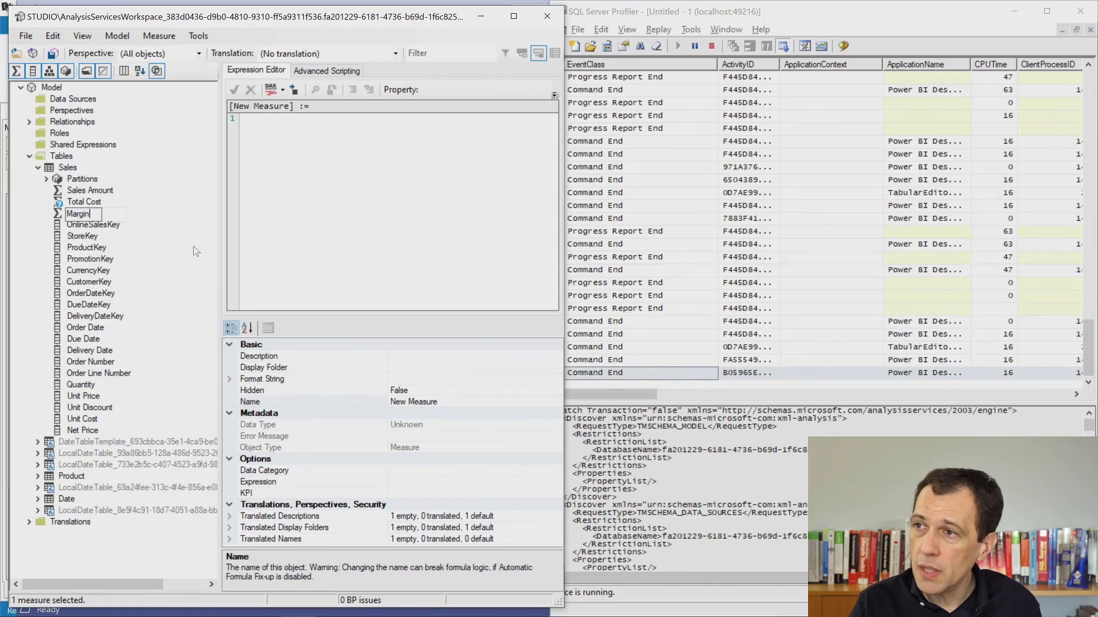
{"action": "key", "text": "Return"}
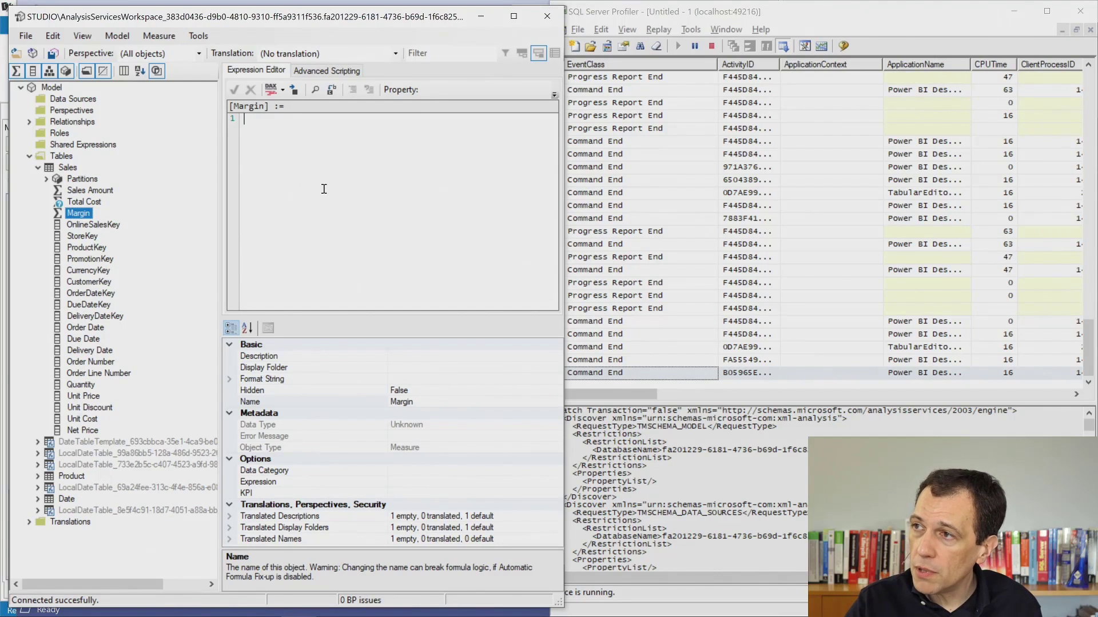
- Enter the expression [Sales Amount] - [Total Cost] for the Margin measure and accept it
{"action": "type", "text": "[Sal"}
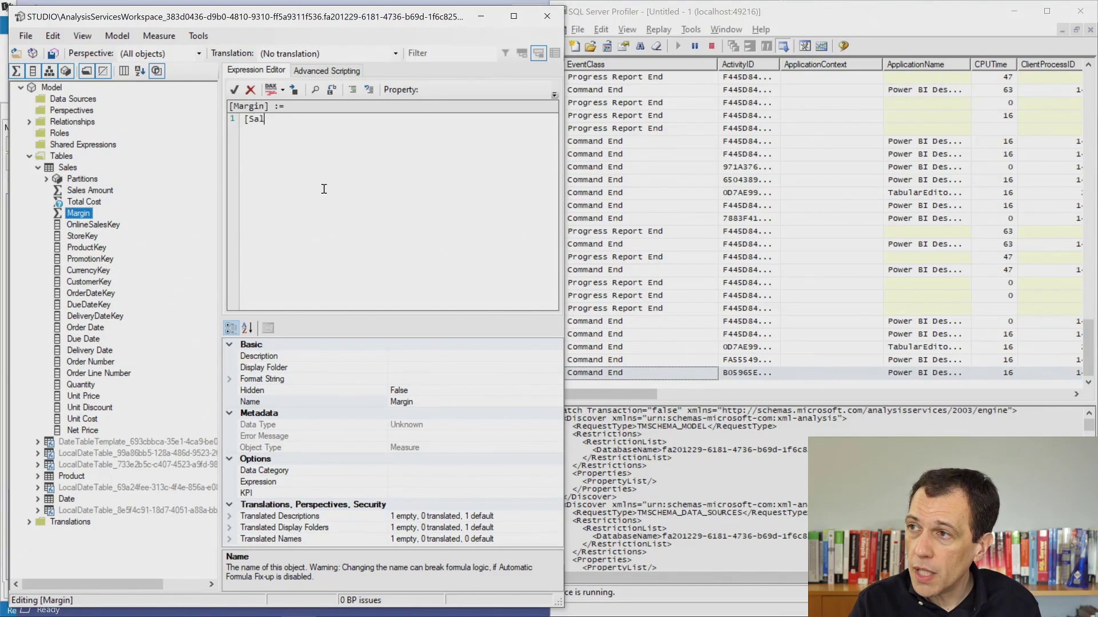
{"action": "type", "text": "es Amount "}
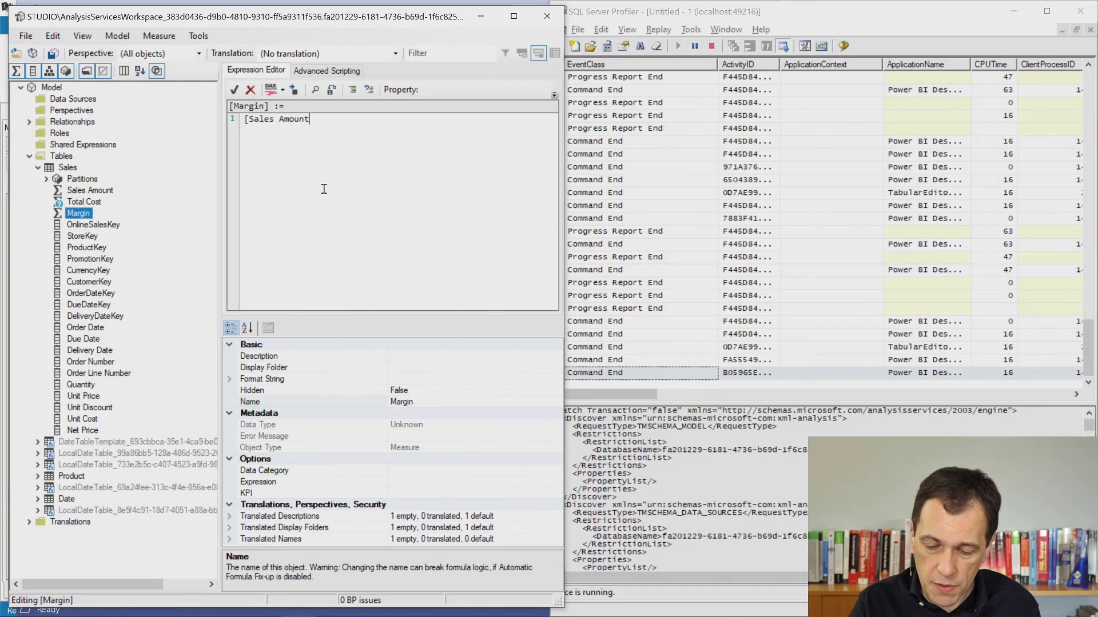
{"action": "type", "text": "] - [Tota"}
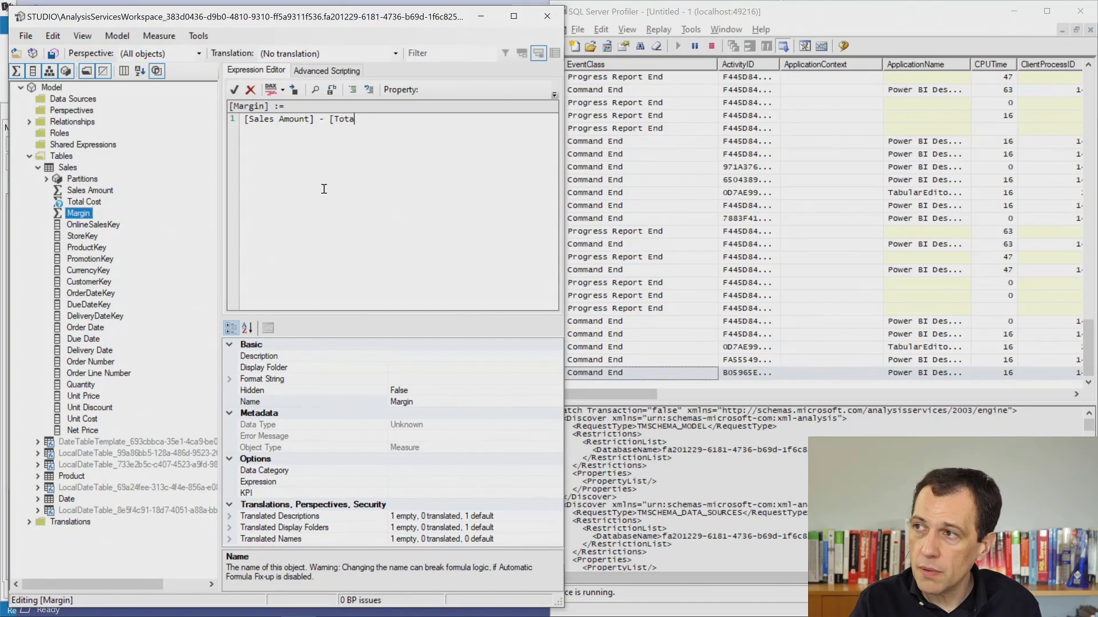
{"action": "type", "text": "l Cost]"}
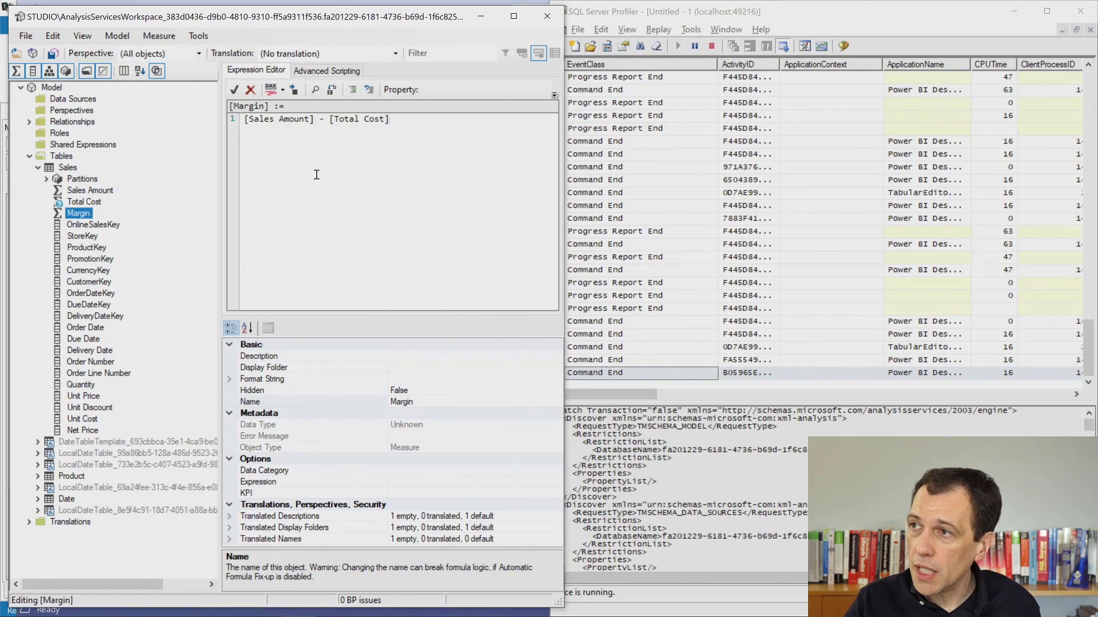
{"action": "key", "text": "F5"}
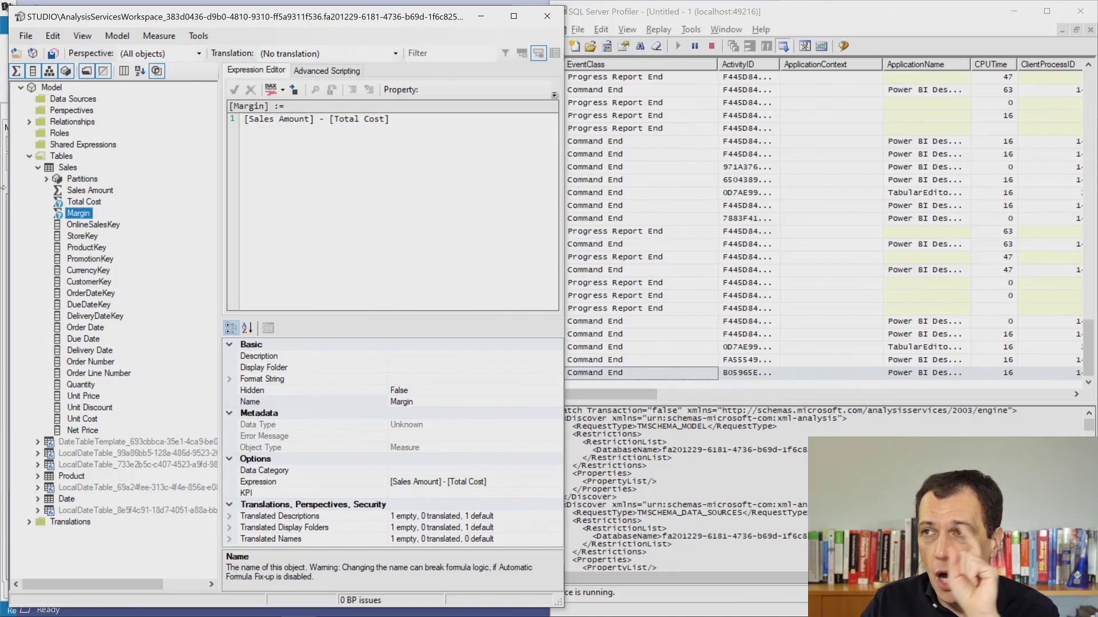
- Save the model changes to the connected database and switch to SQL Server Profiler to check the trace
{"action": "left_click", "coordinate": [26, 38]}
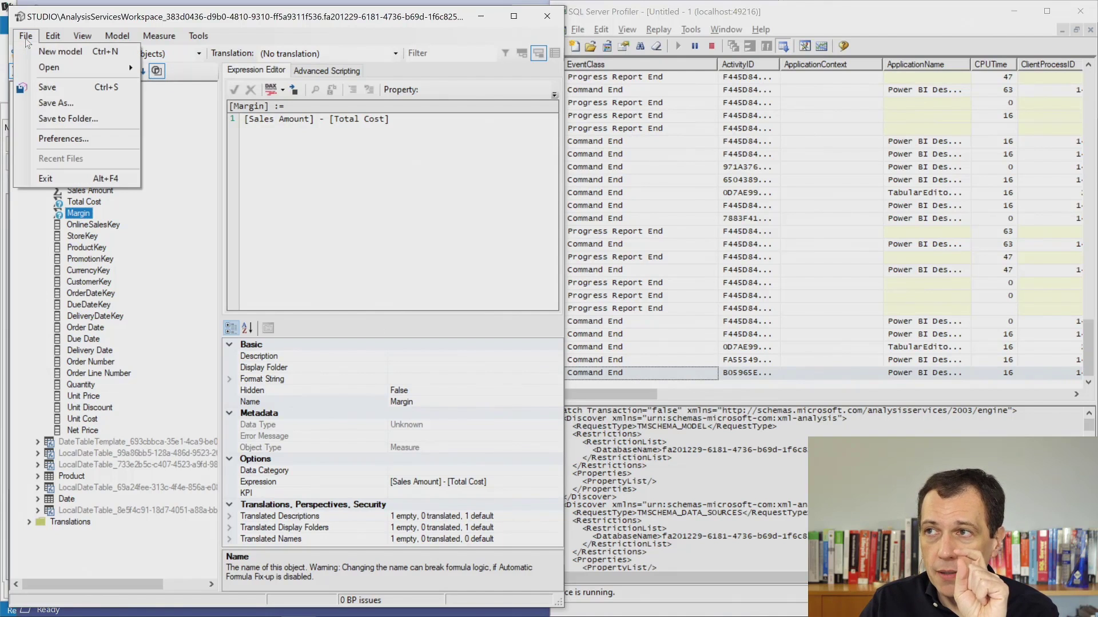
{"action": "left_click", "coordinate": [57, 89]}
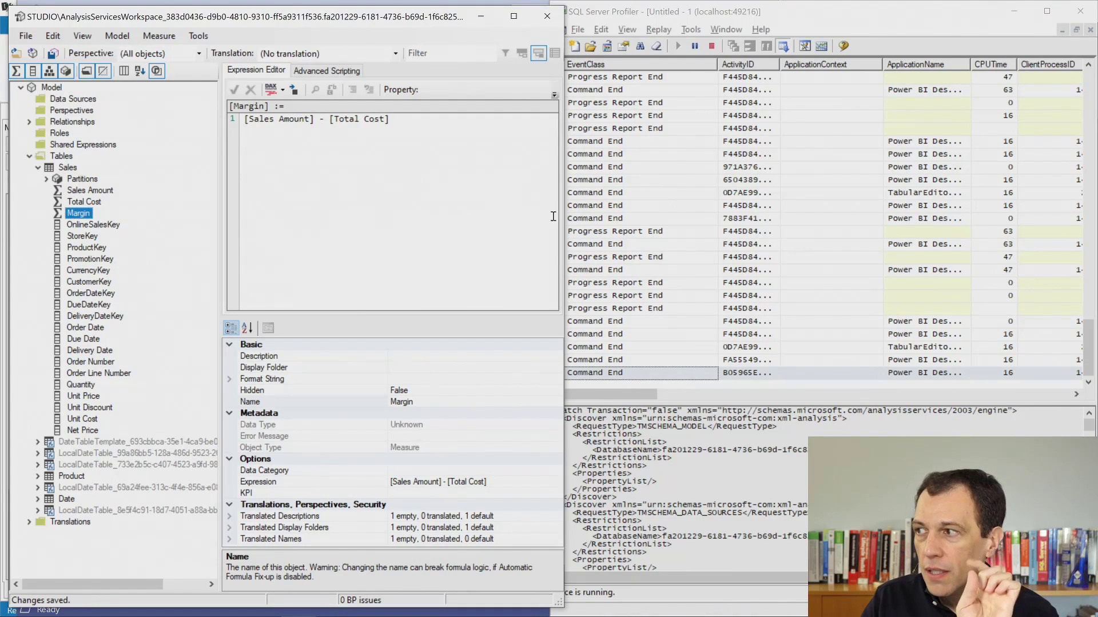
{"action": "left_click", "coordinate": [630, 25]}
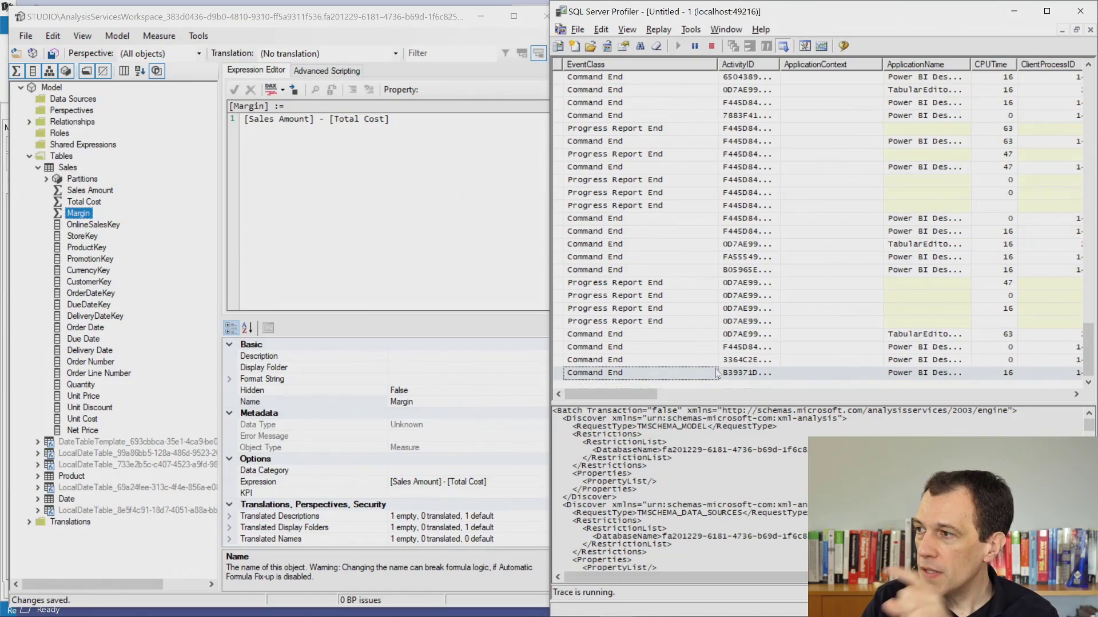